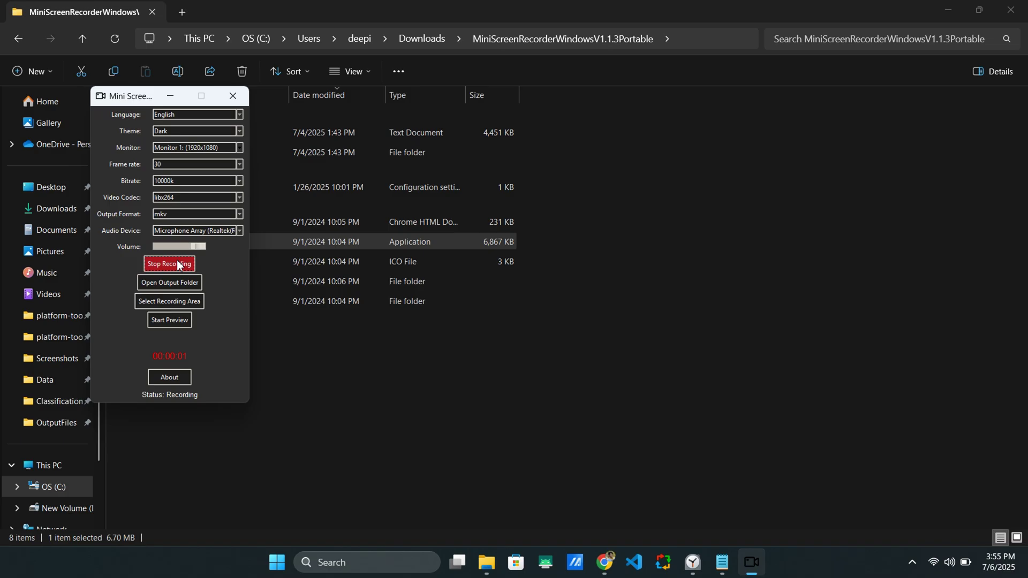
Bring the Chrome new-tab window in front of the running screen recorder
left_click(651, 510)
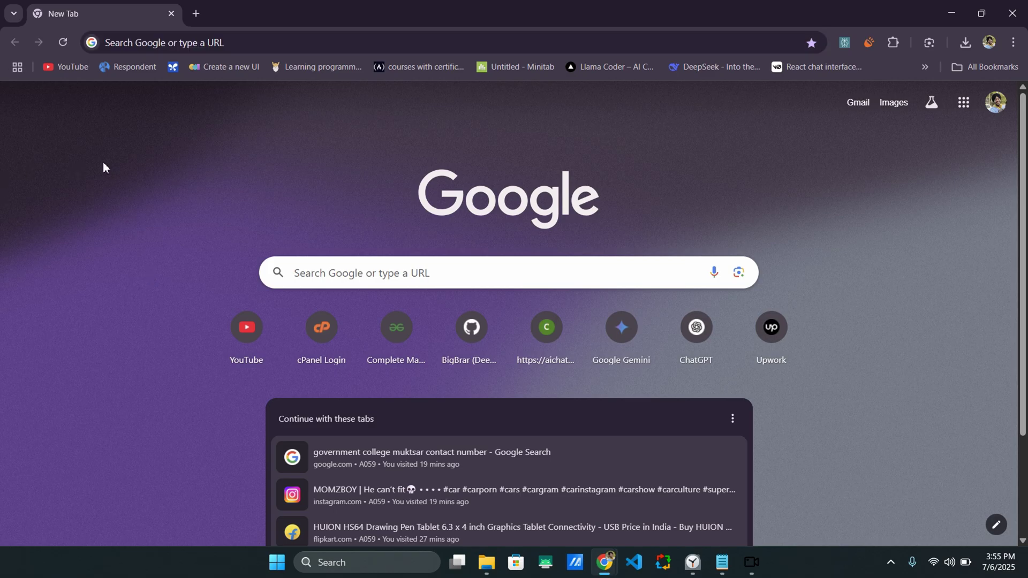
Search Google for 'punjab power netlify' from the address bar
left_click(180, 48)
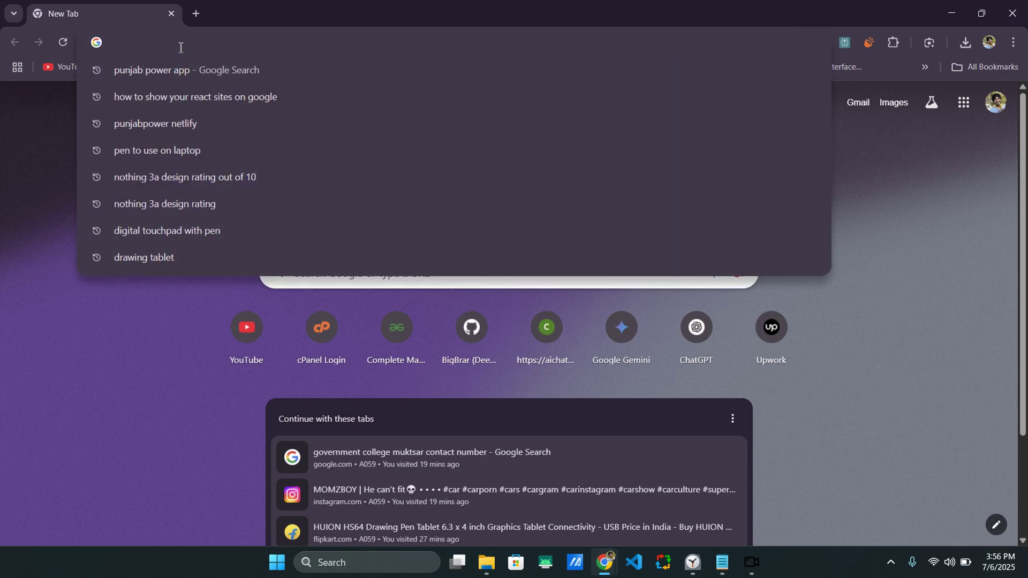
type("punjabpower.netlify.app")
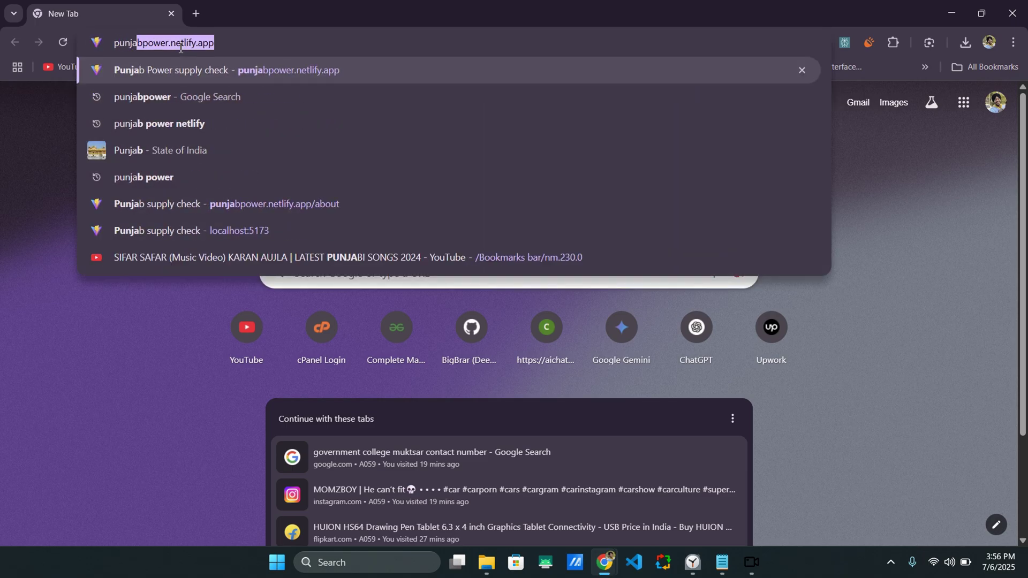
key("Return")
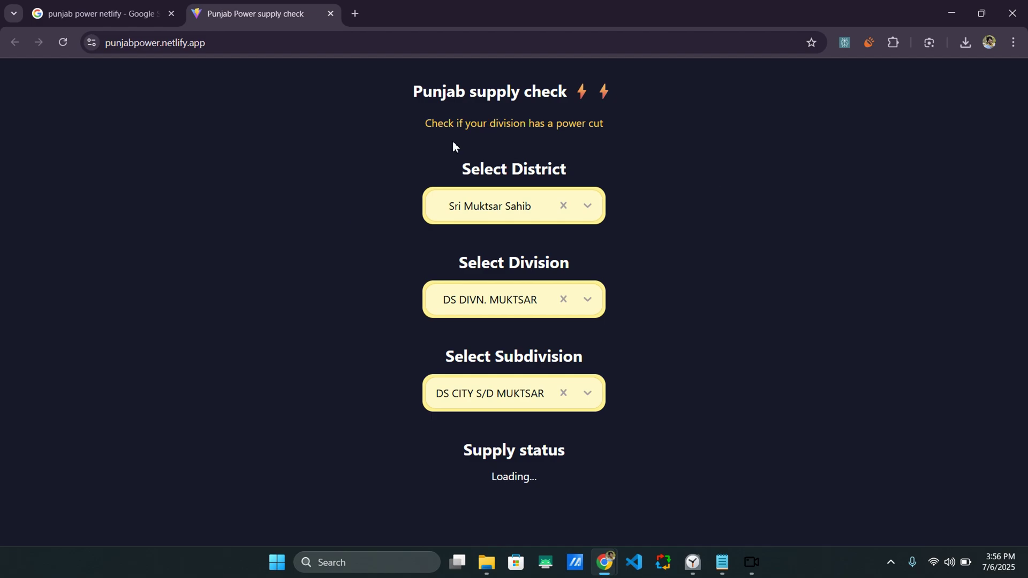
Look over the Punjab Power supply check site's Select District heading, then return to the results
left_click_drag(455, 168, 587, 164)
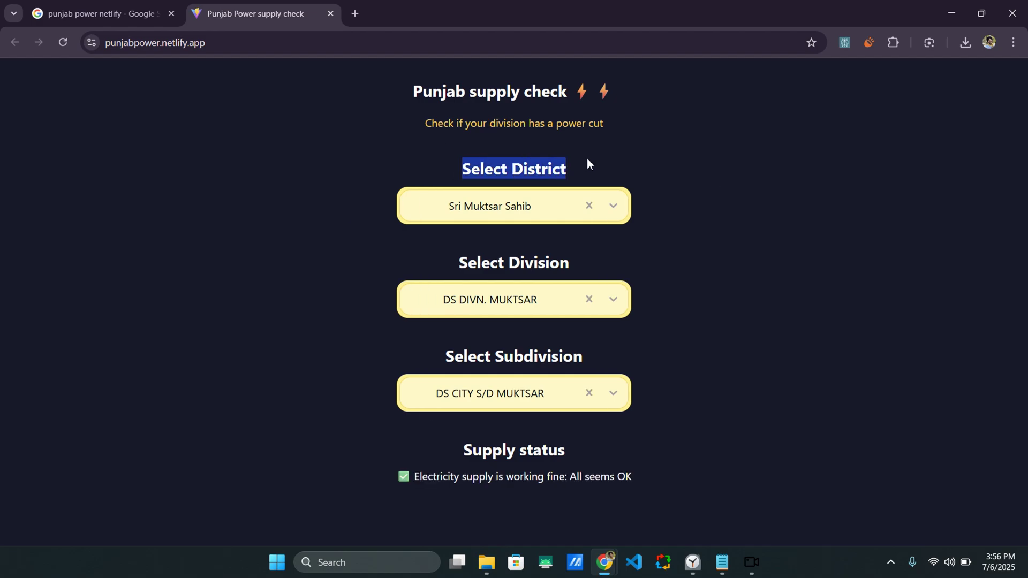
left_click(594, 164)
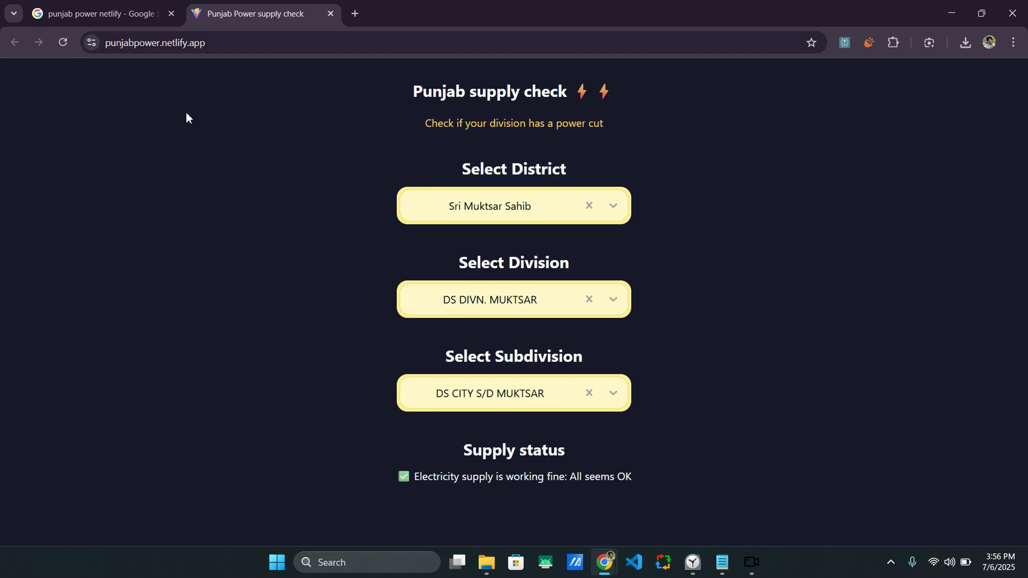
left_click(108, 11)
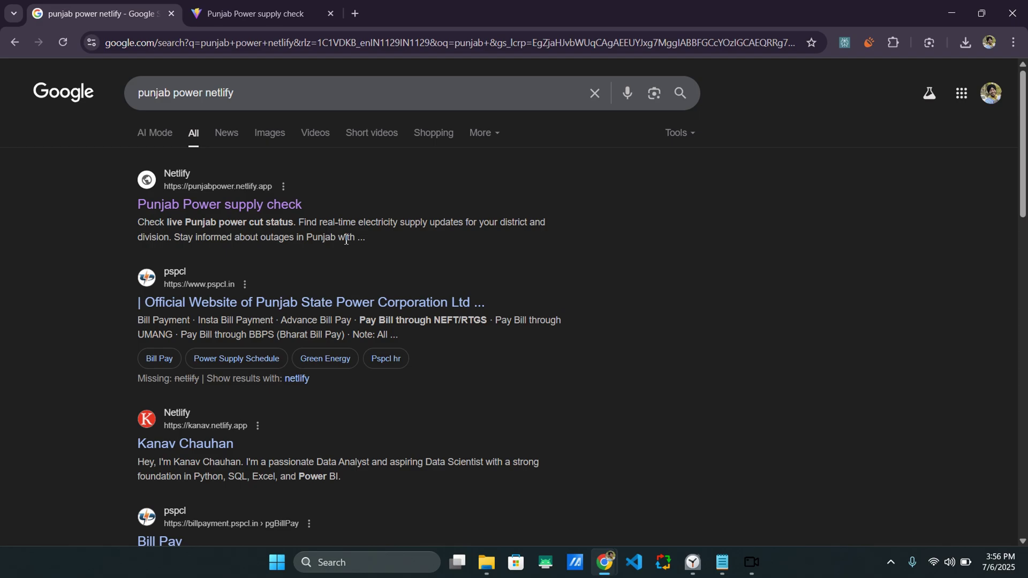
Load Google Search Console in a new tab
left_click(359, 8)
type("google sea")
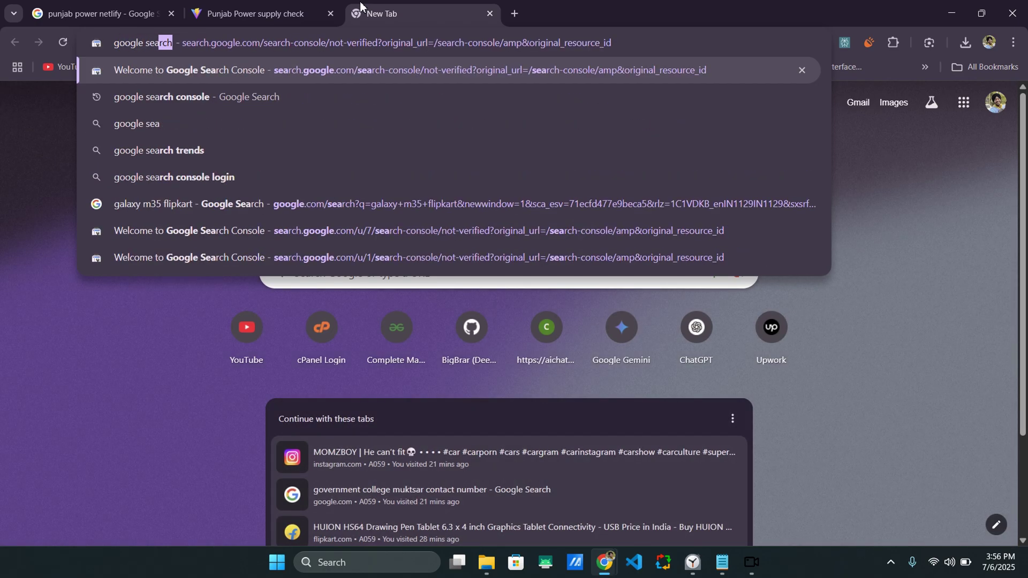
key("Return")
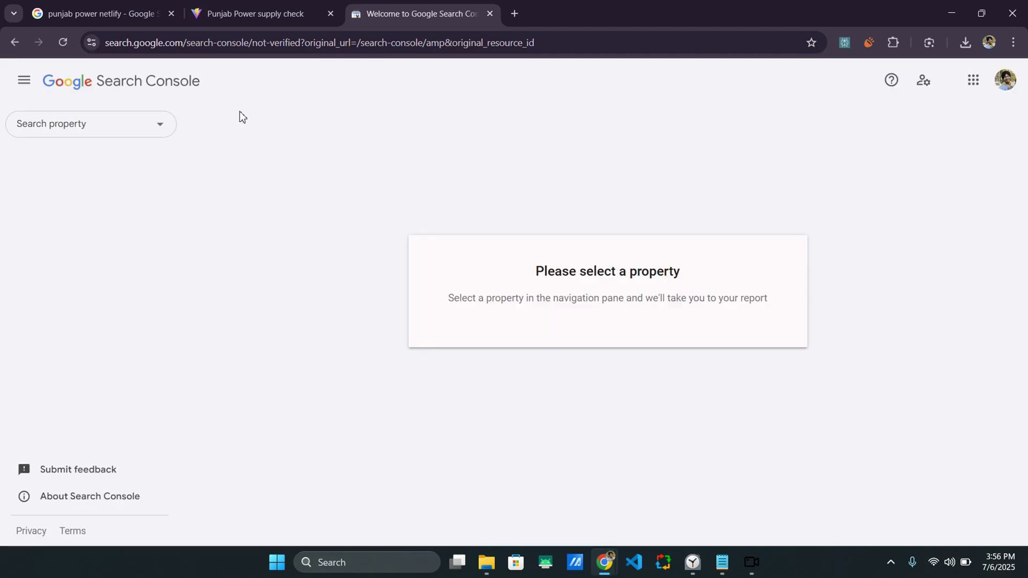
Switch to the punjabpower.netlify.app property and view its Overview report
left_click(100, 128)
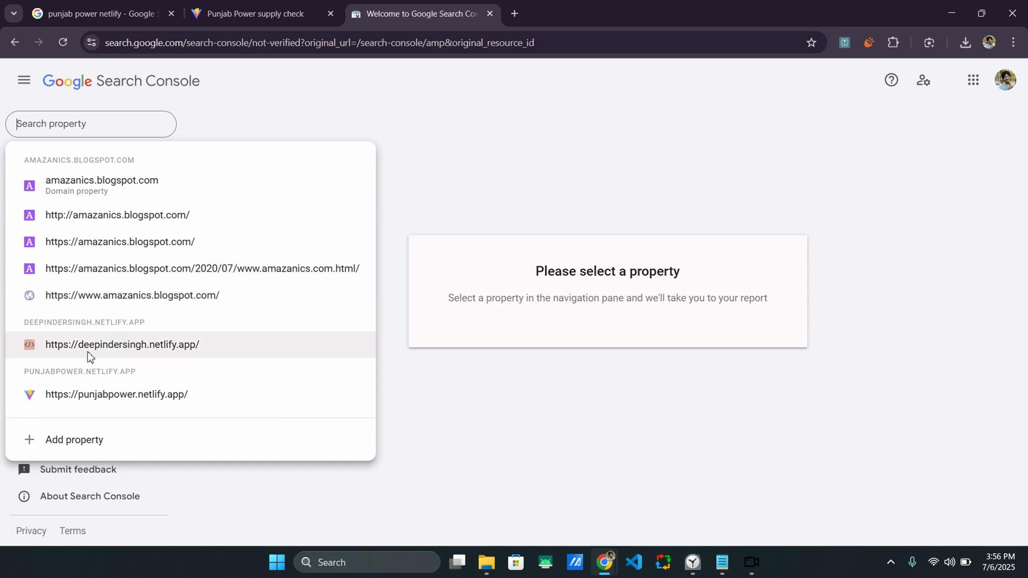
left_click(127, 403)
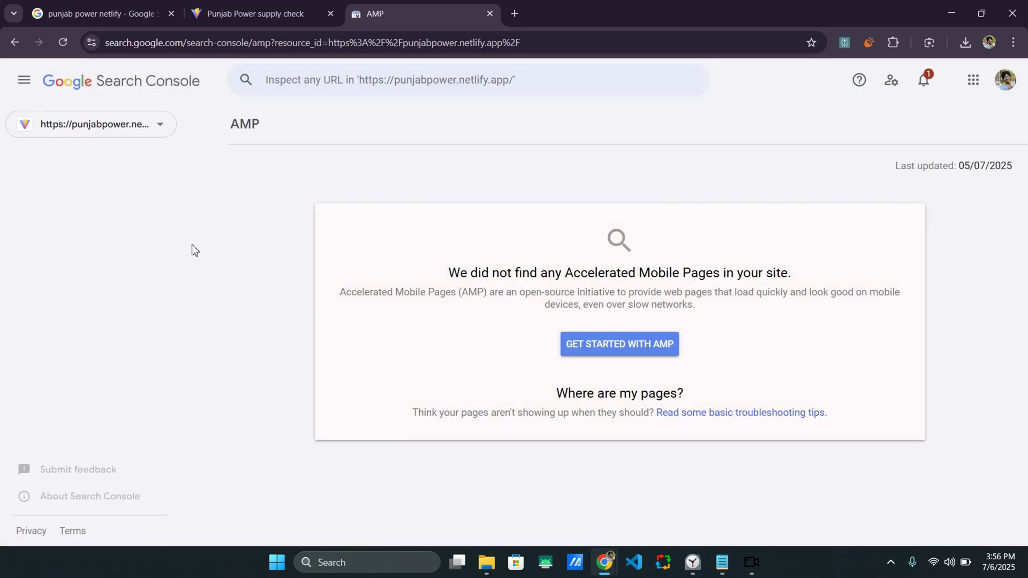
left_click(69, 169)
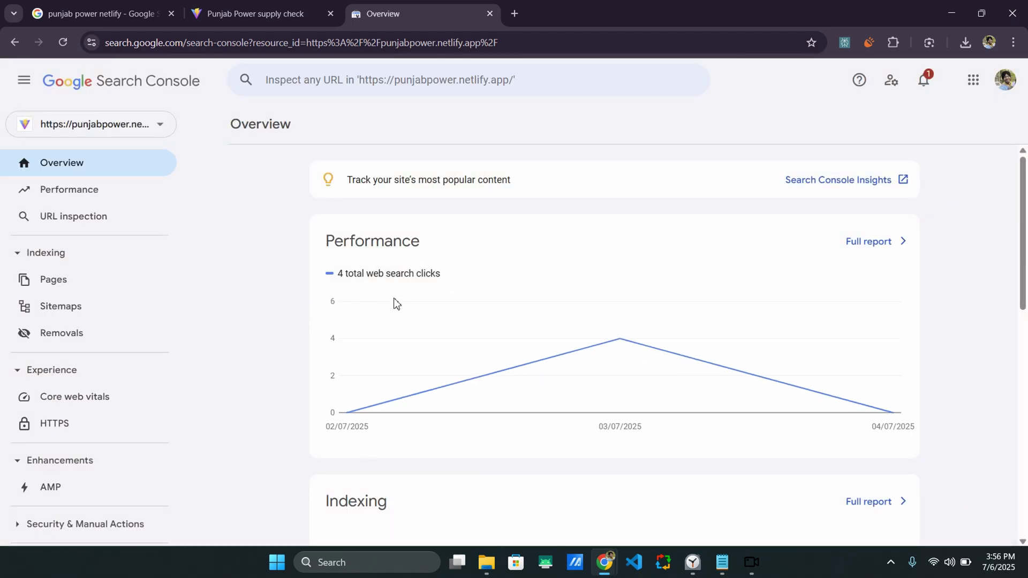
scroll(396, 302, "down", 5)
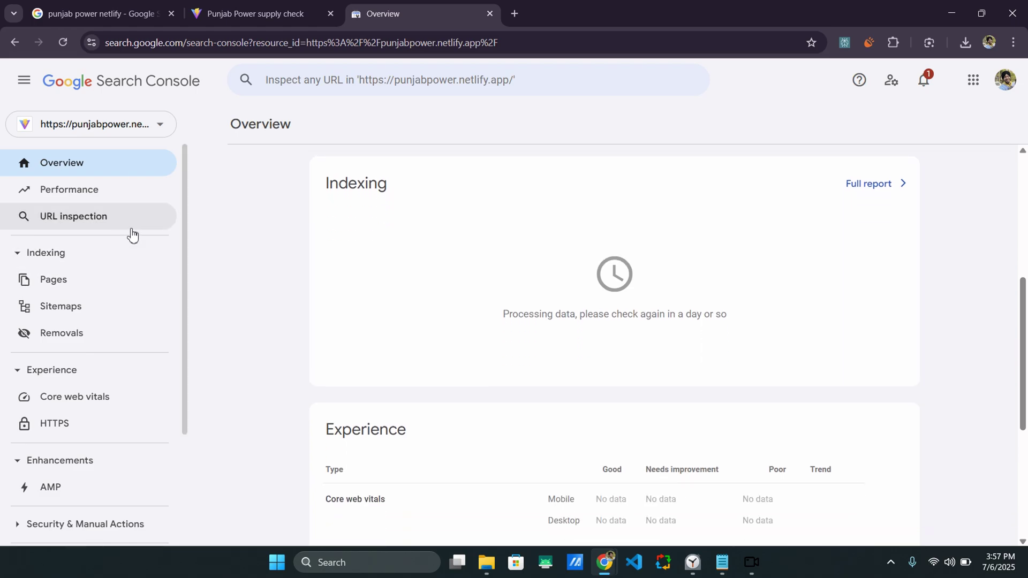
scroll(304, 248, "up", 5)
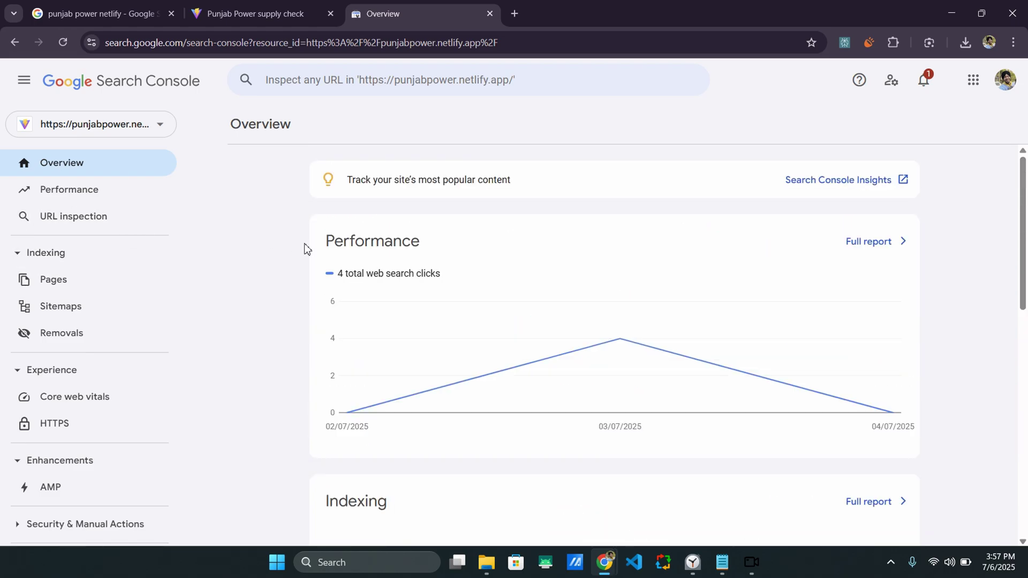
left_click(404, 82)
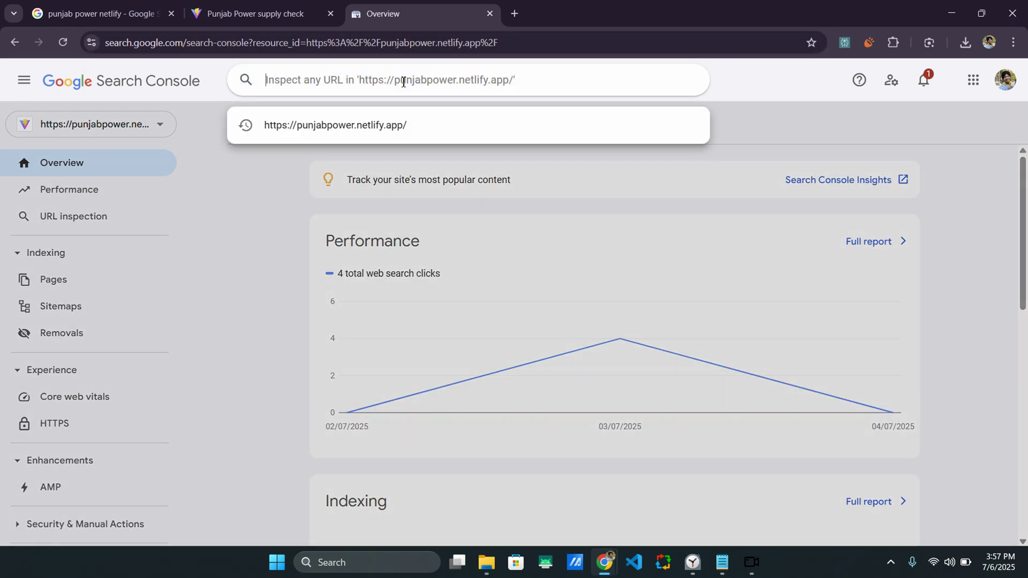
left_click(397, 128)
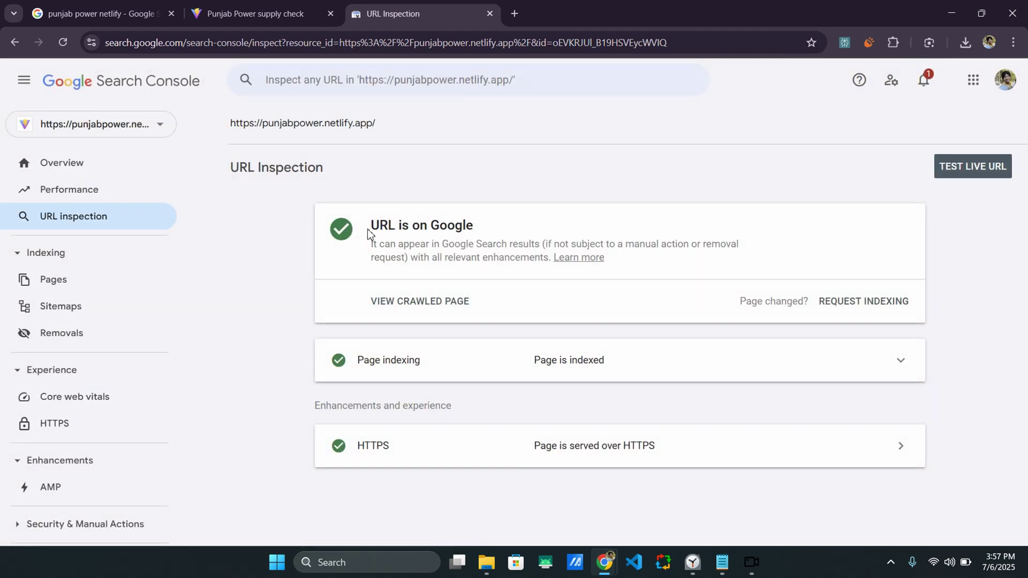
left_click_drag(375, 224, 481, 225)
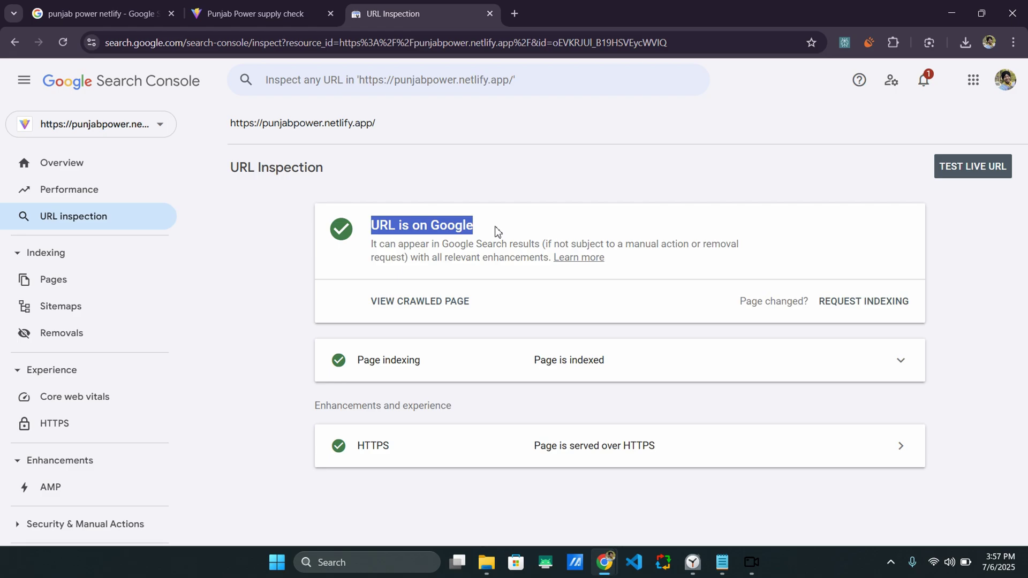
left_click(498, 232)
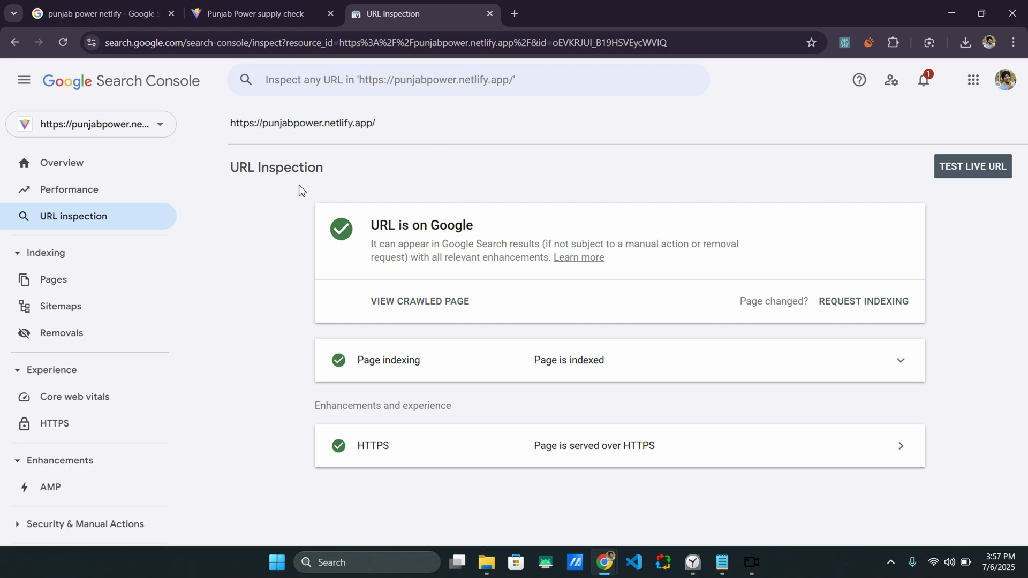
Start adding a new Search Console property using the URL prefix type
left_click(134, 125)
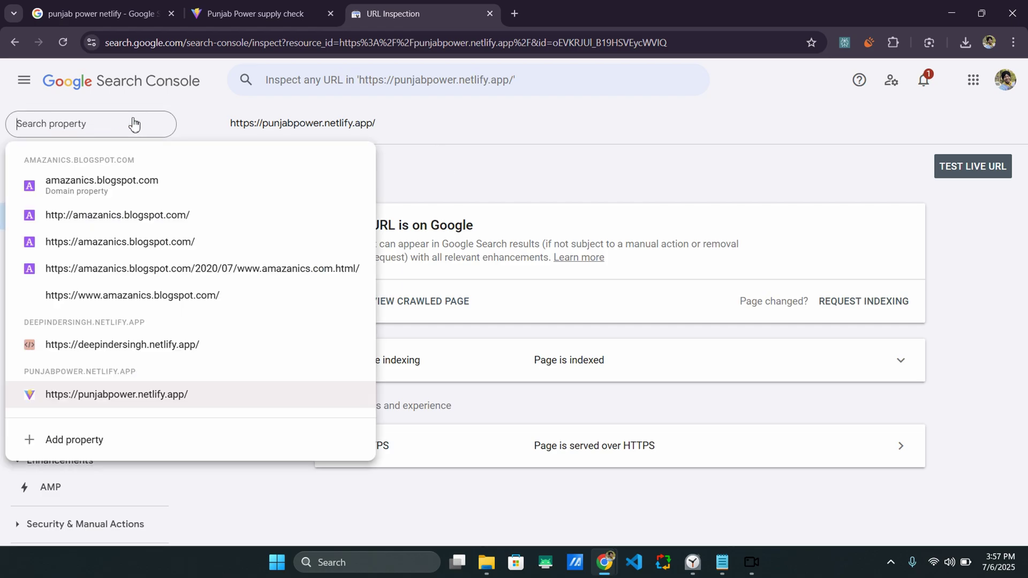
left_click(87, 446)
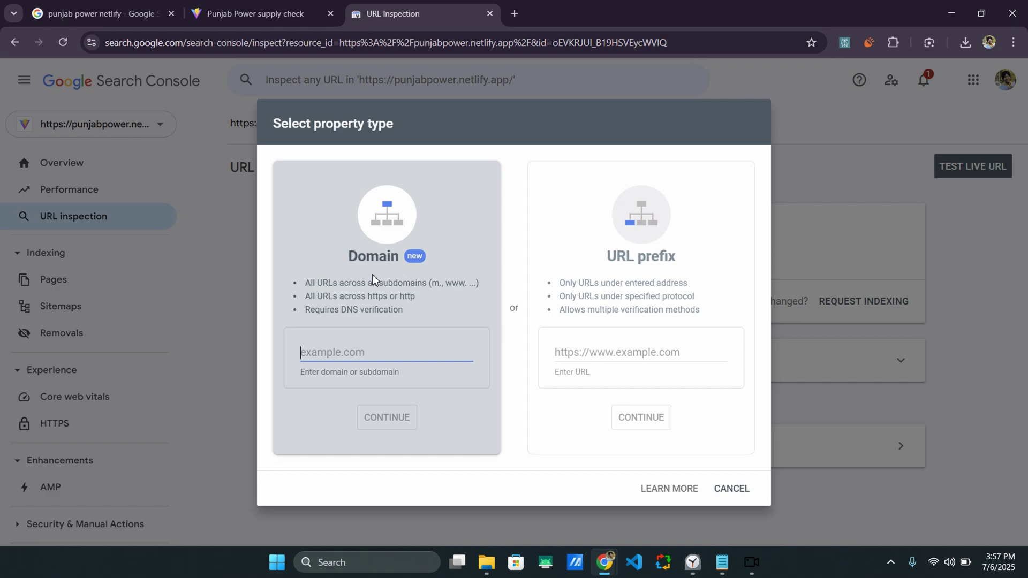
left_click(294, 14)
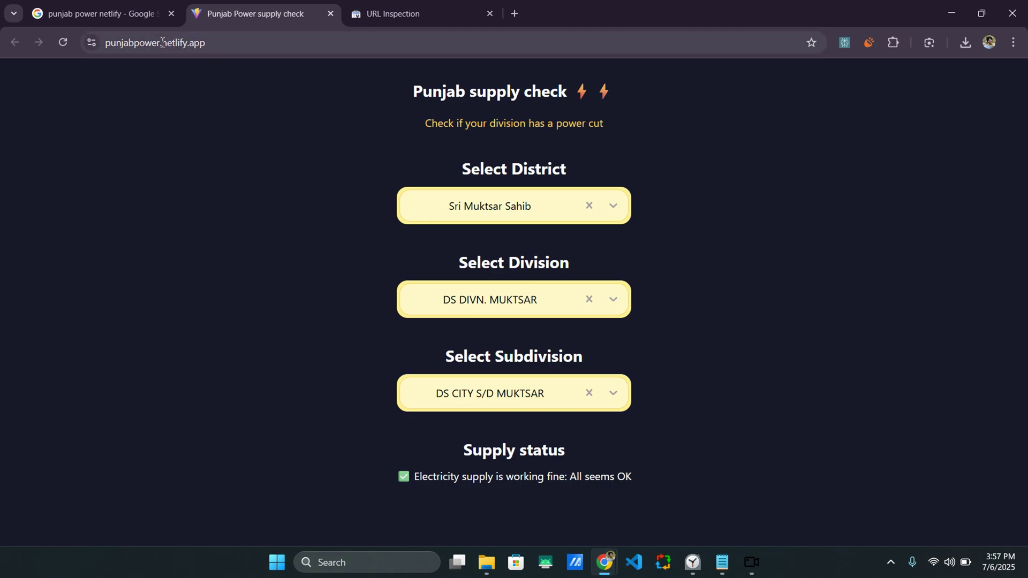
left_click(393, 14)
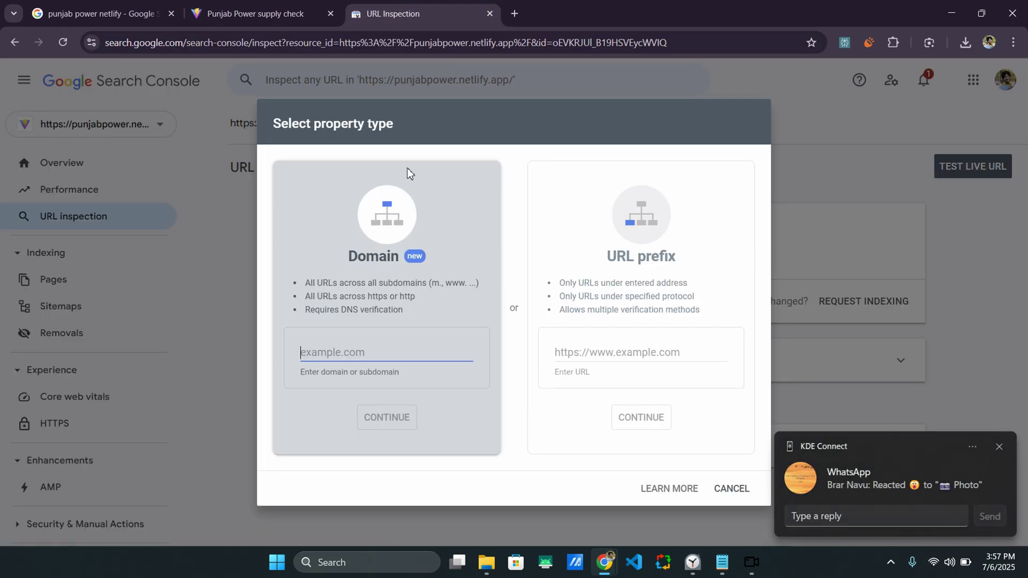
left_click(647, 287)
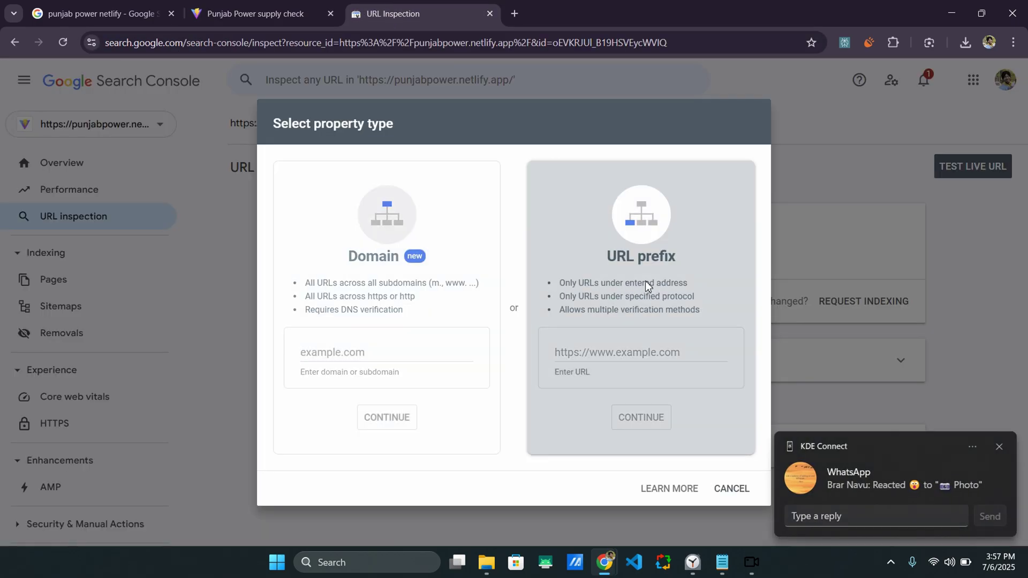
left_click(206, 7)
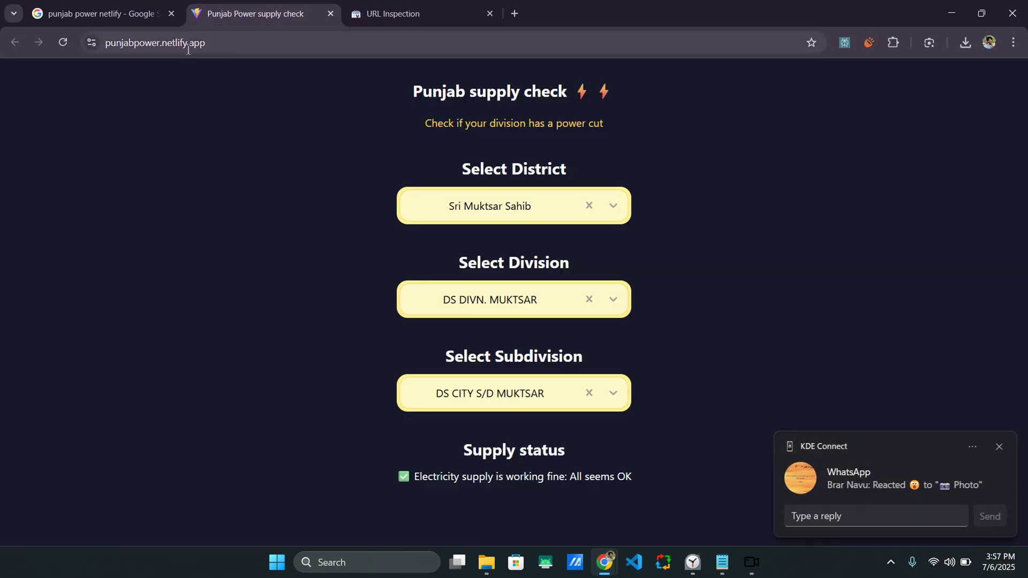
left_click(440, 8)
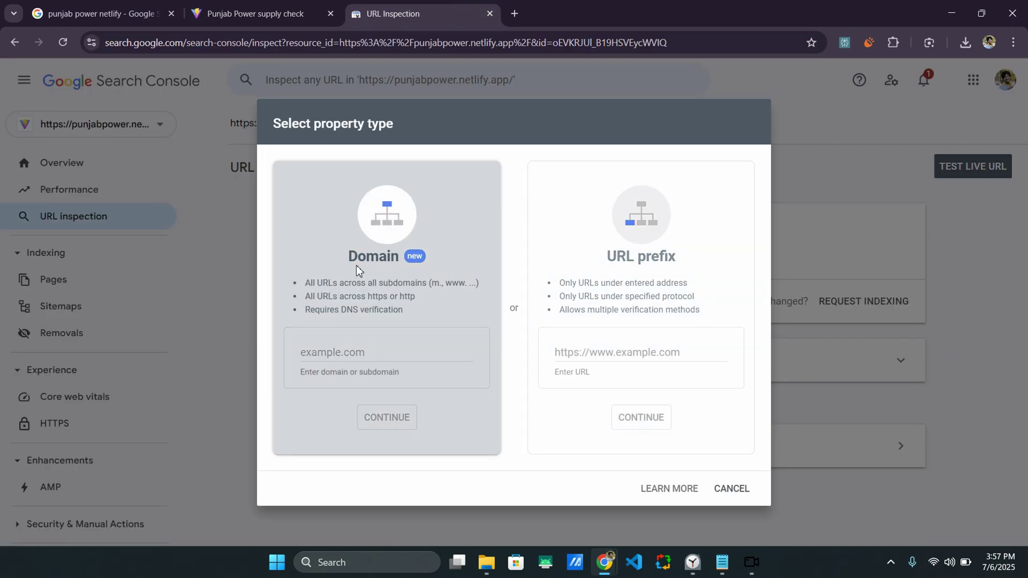
left_click(625, 348)
Move the Punjab Power site into its own window and copy its full address
left_click(284, 7)
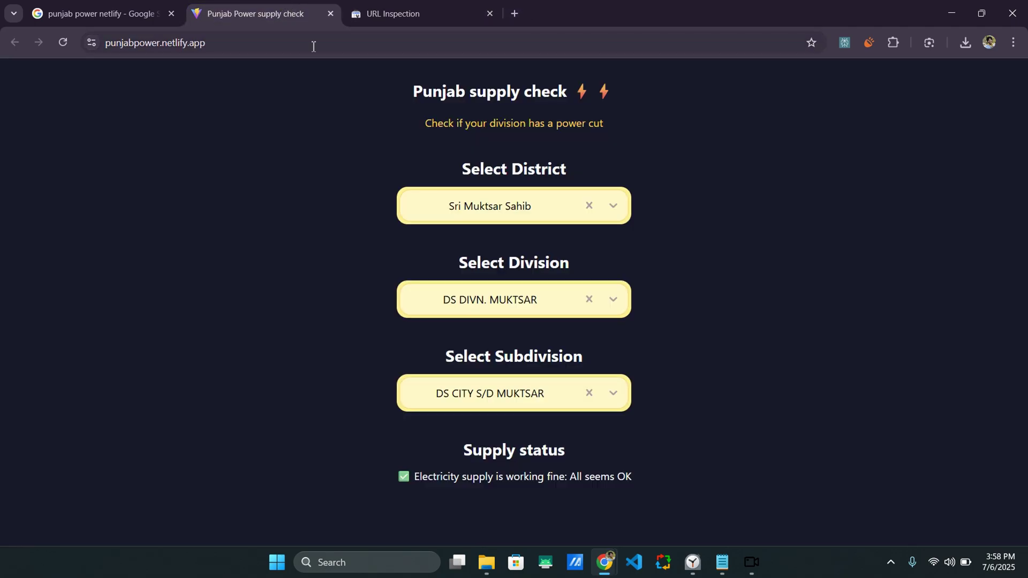
left_click(514, 14)
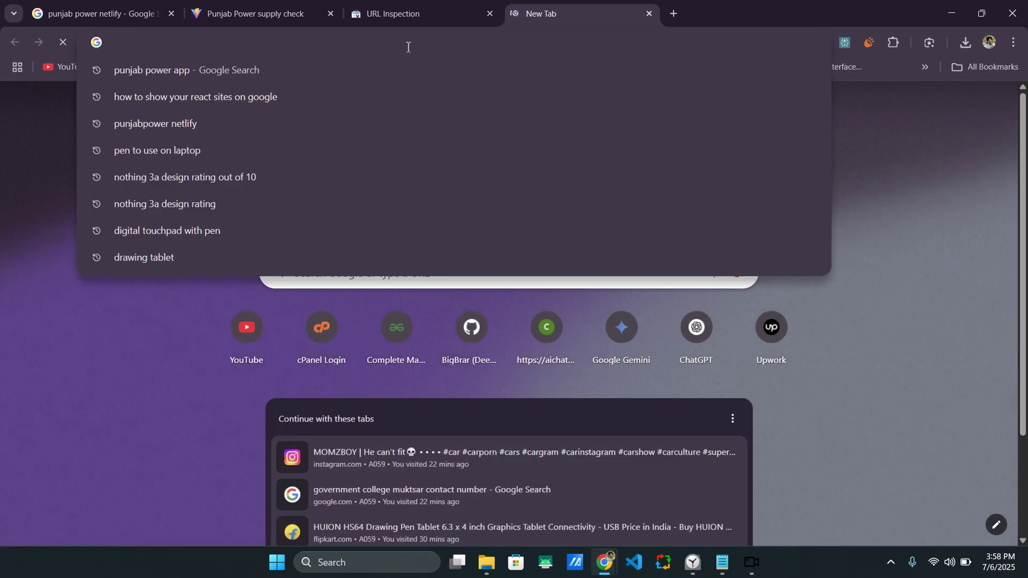
left_click_drag(267, 10, 222, 47)
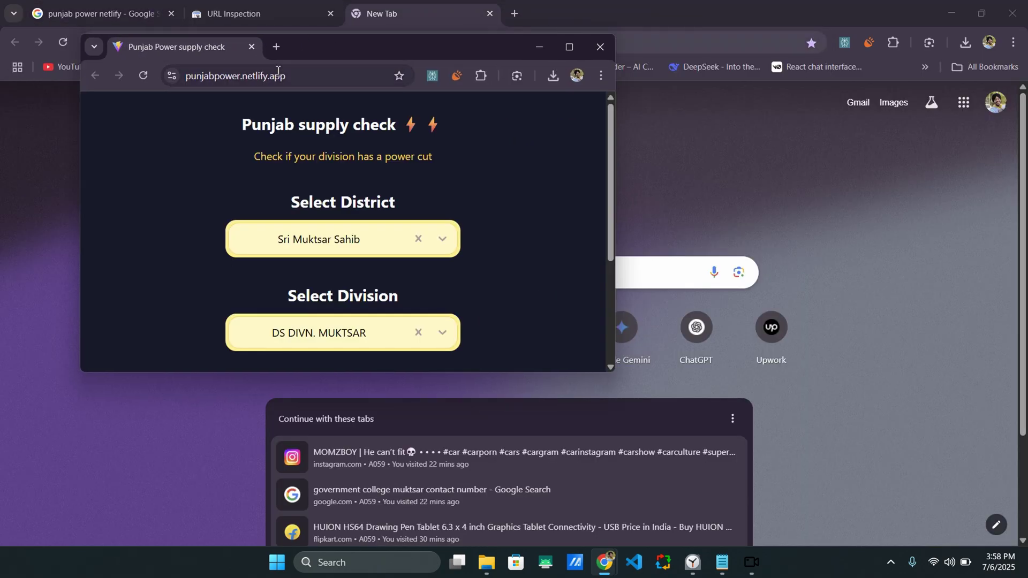
left_click(366, 20)
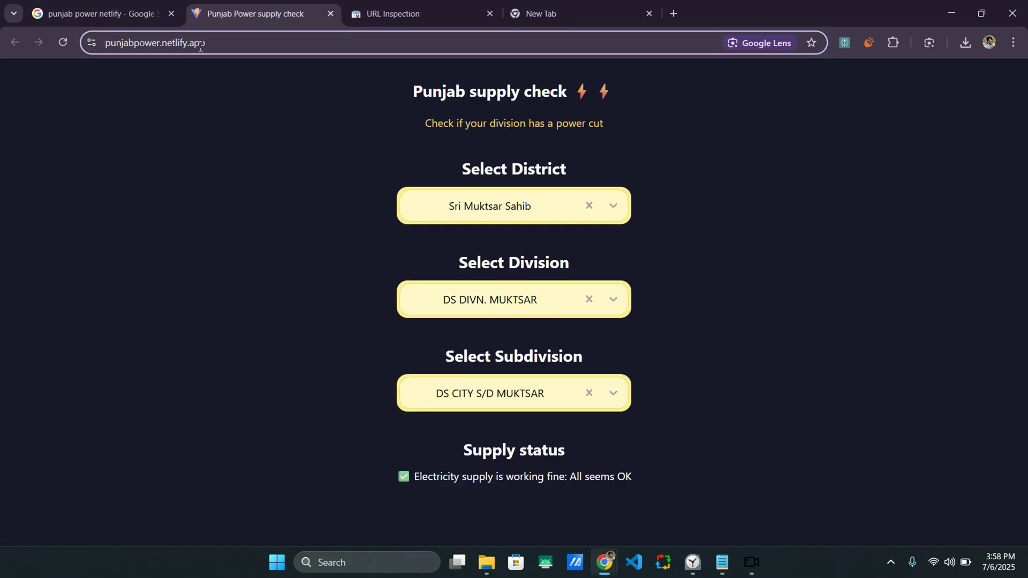
left_click(207, 41)
key("ctrl+a")
key("ctrl+c")
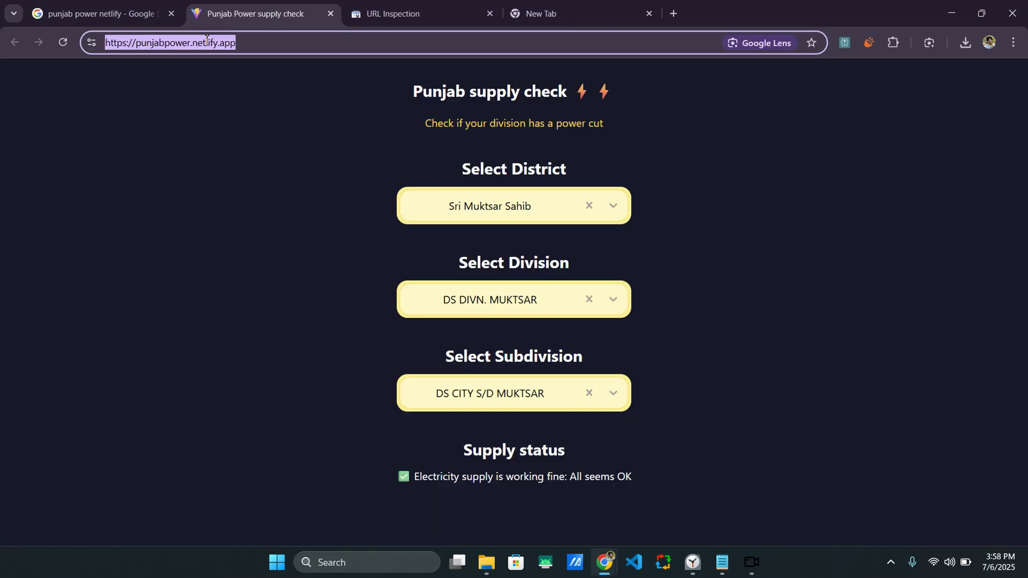
left_click(426, 10)
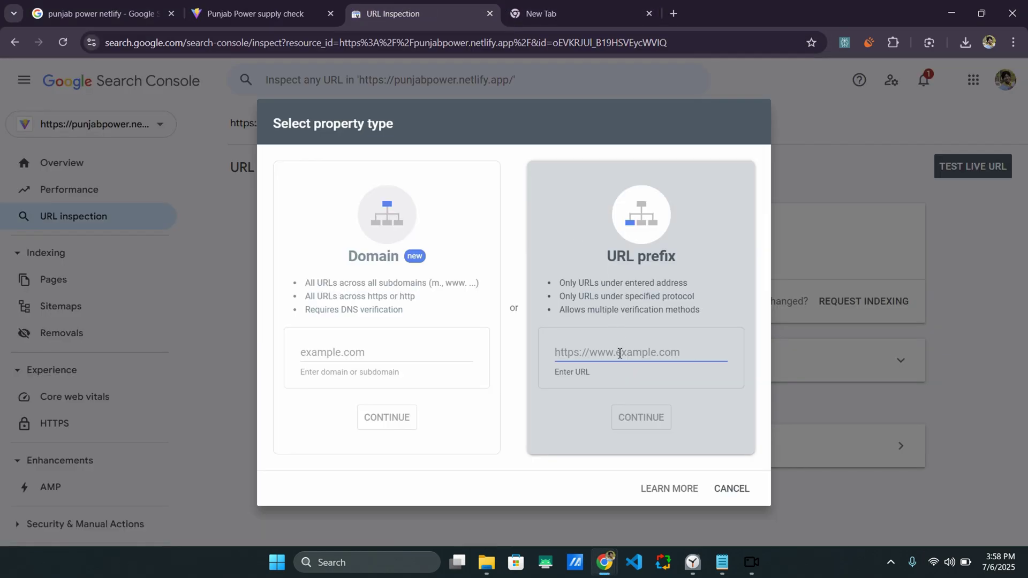
key("ctrl+v")
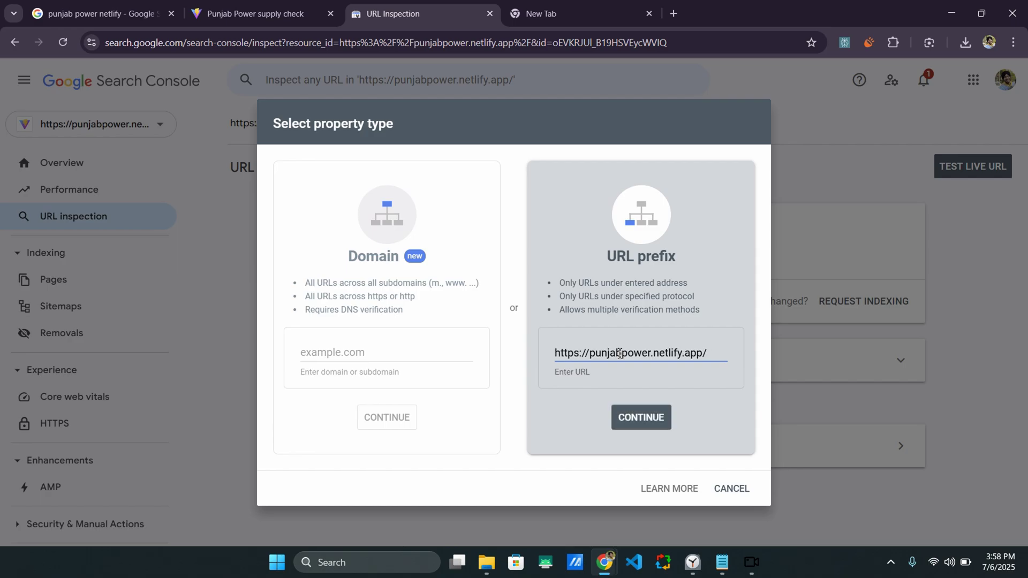
left_click(633, 421)
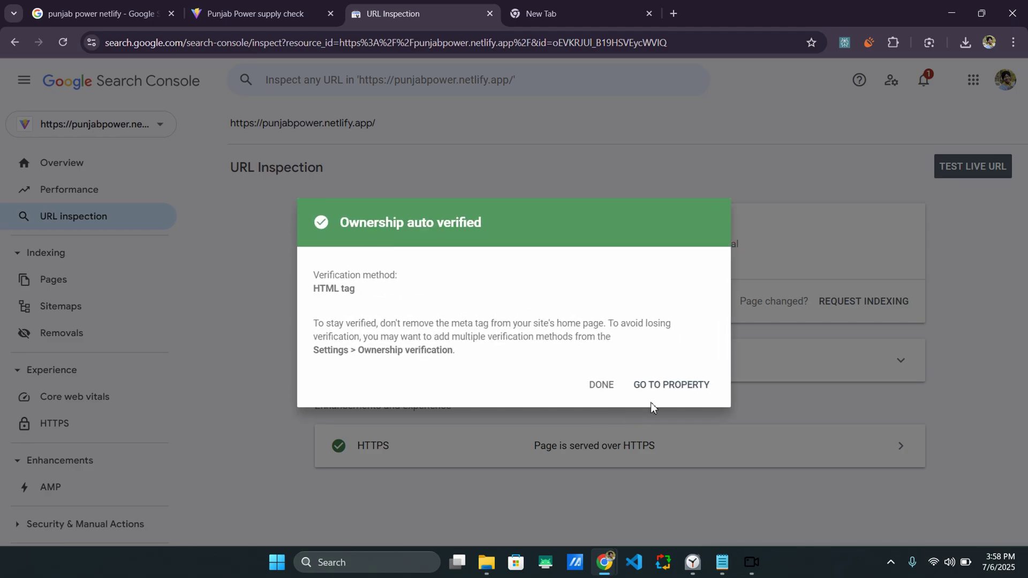
left_click(602, 385)
Open examplify.netlify.app in the blank new tab to grab its address
left_click(541, 14)
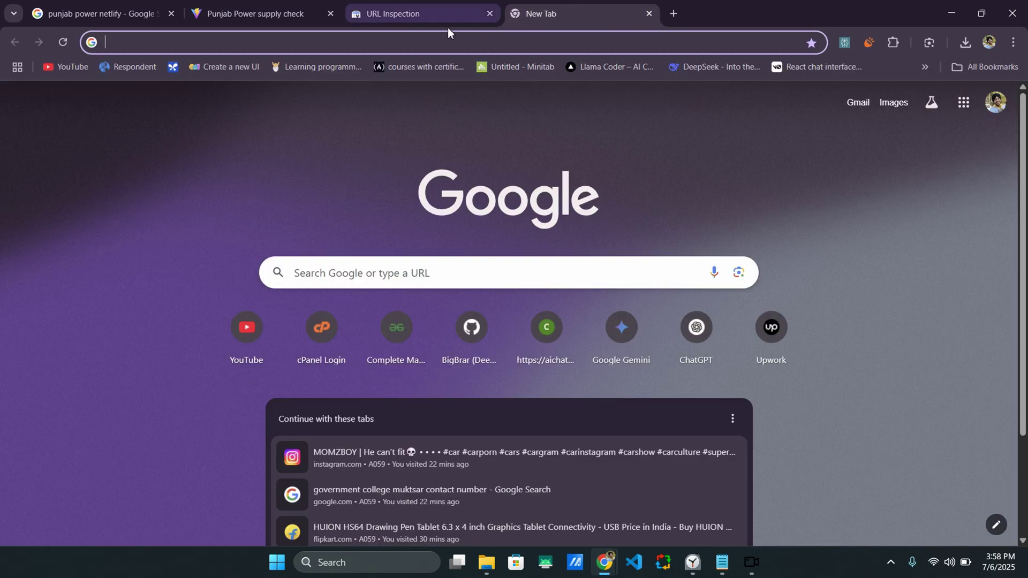
left_click(432, 40)
type("examplify.netlify.app")
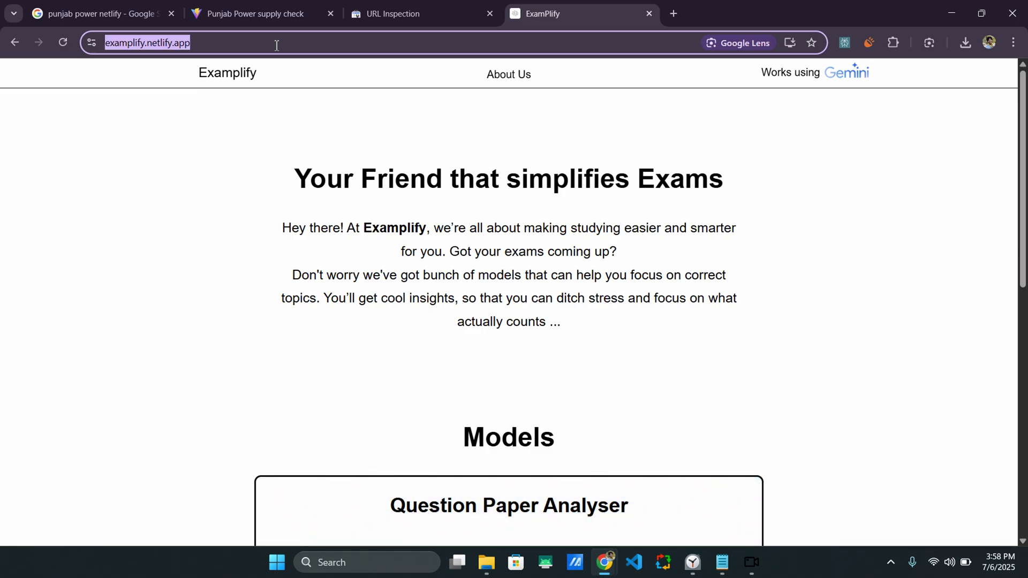
left_click(403, 12)
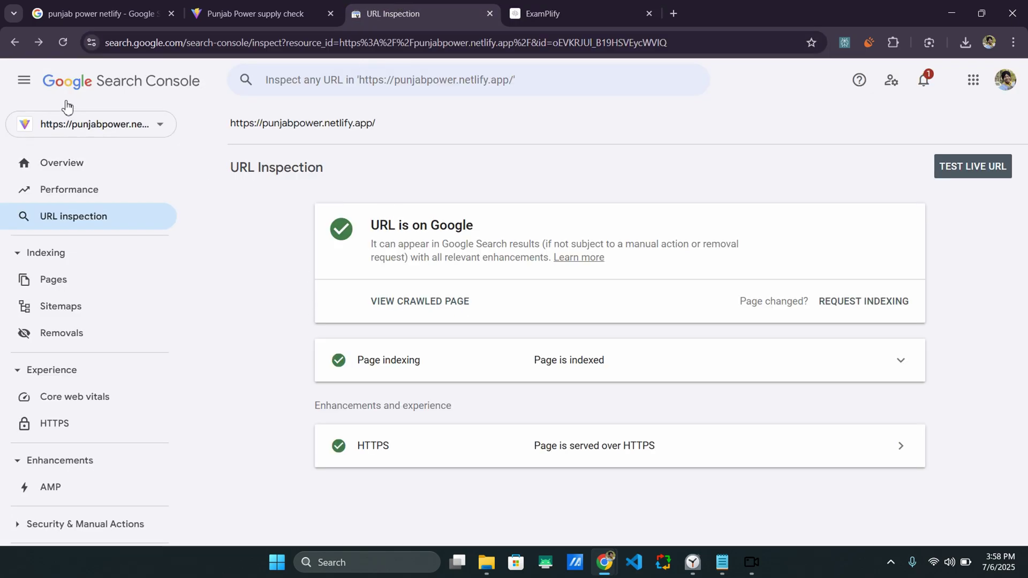
left_click(90, 123)
left_click(132, 448)
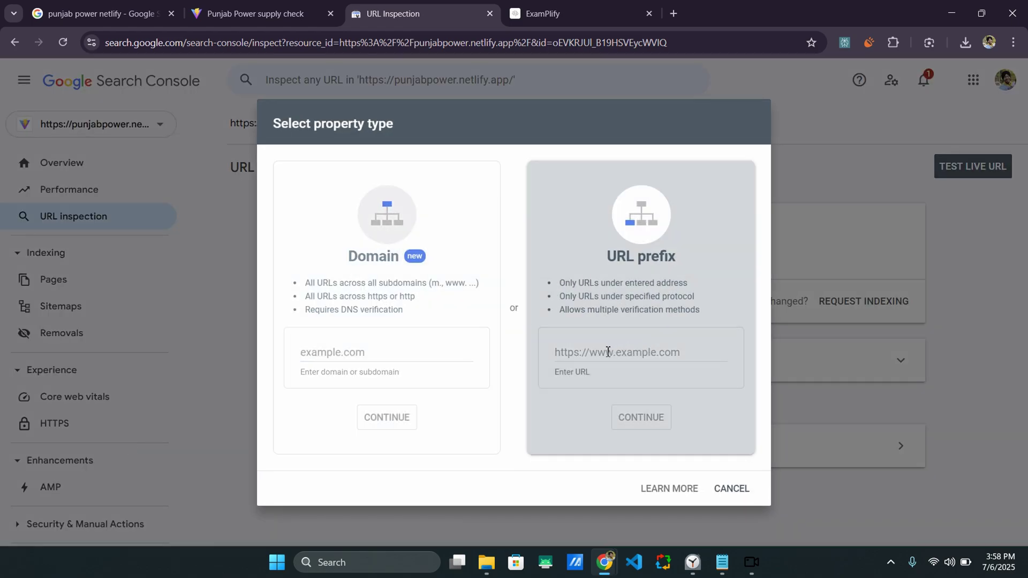
left_click(607, 352)
type("https://examplify.netlify.app/")
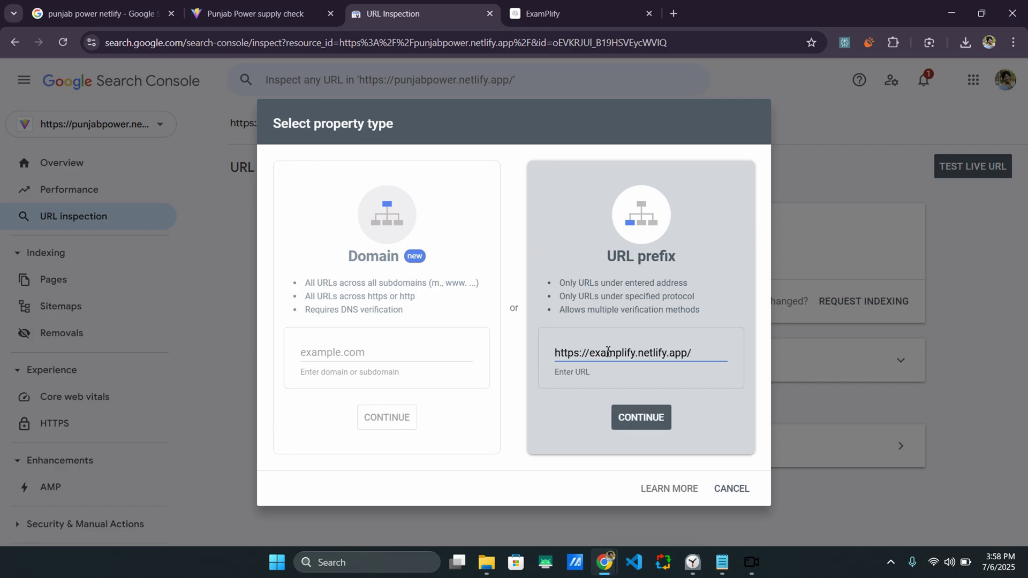
key("Return")
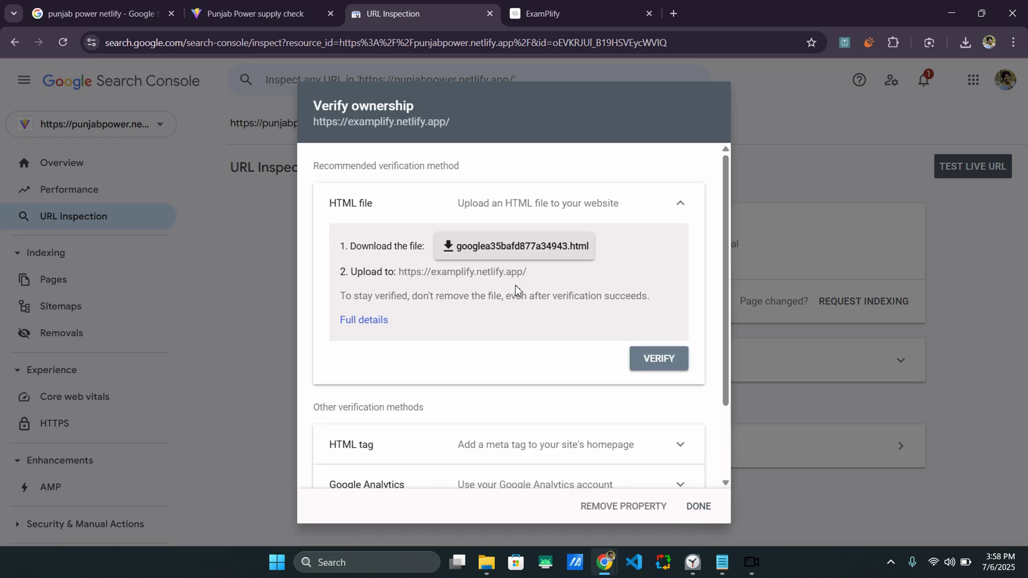
Expand the HTML tag verification method and copy its google-site-verification meta tag
scroll(516, 290, "down", 2)
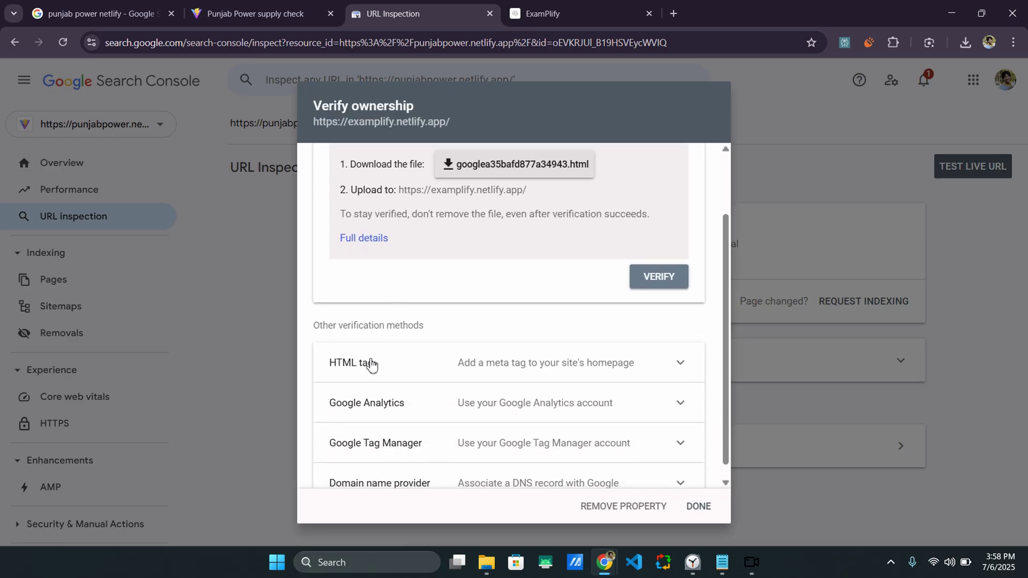
scroll(385, 324, "up", 2)
left_click_drag(313, 109, 425, 115)
left_click(425, 112)
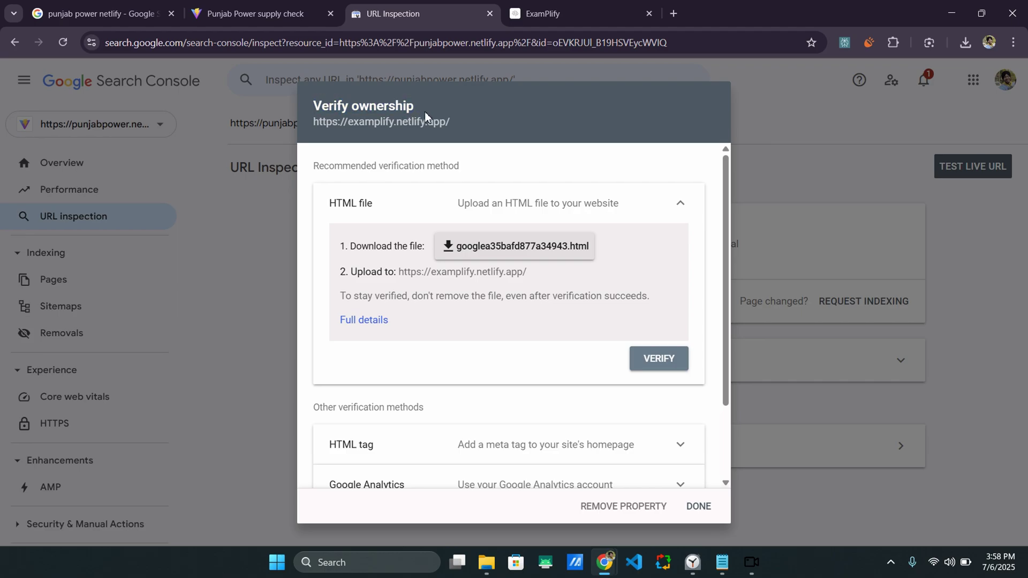
scroll(409, 349, "down", 2)
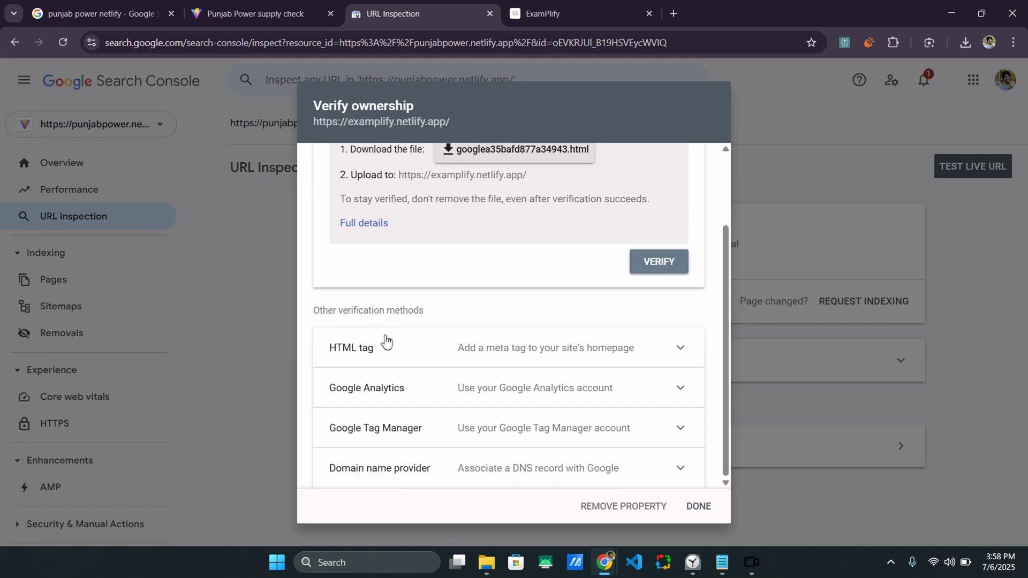
scroll(385, 341, "up", 2)
scroll(385, 341, "down", 2)
left_click(638, 355)
scroll(472, 320, "down", 2)
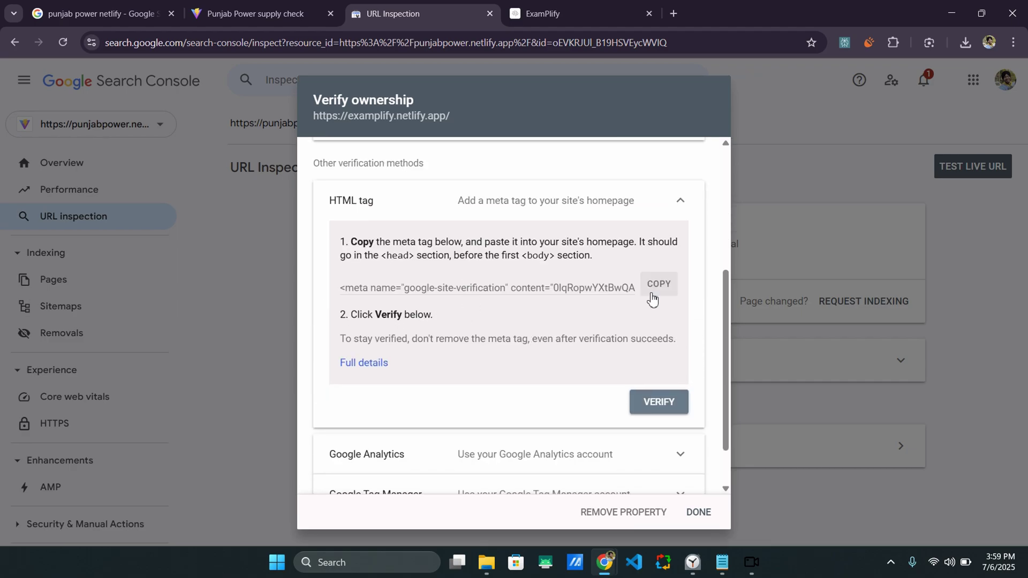
left_click(671, 293)
Switch to VS Code and open the project's public/index.html
key("alt+Tab")
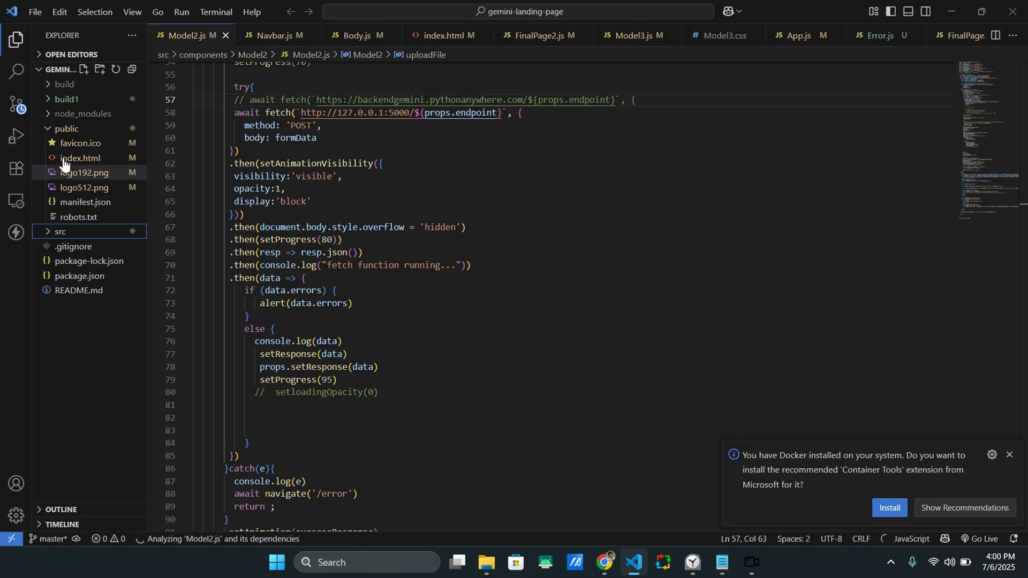
scroll(312, 239, "up", 3)
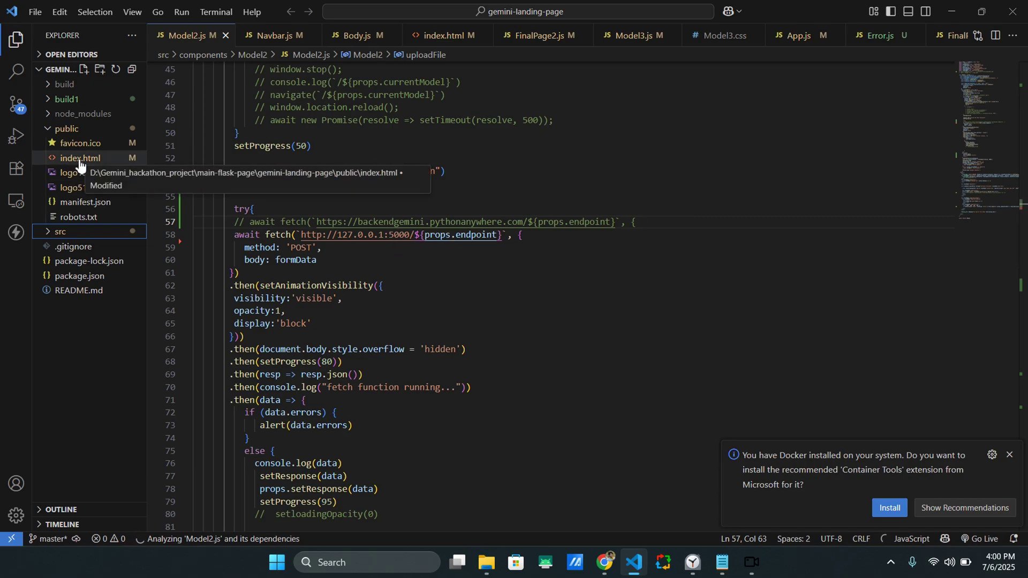
left_click(64, 159)
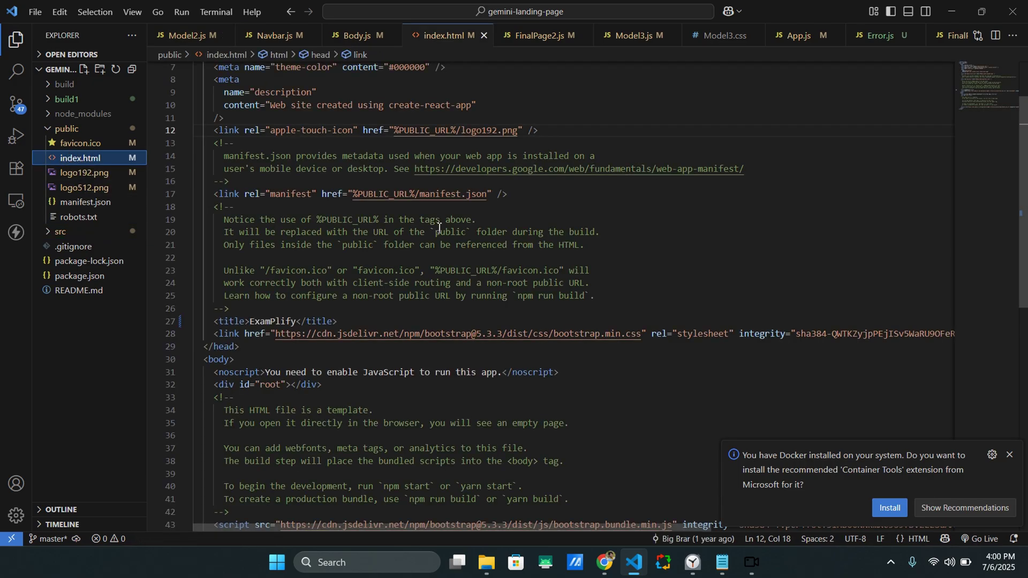
scroll(313, 247, "up", 2)
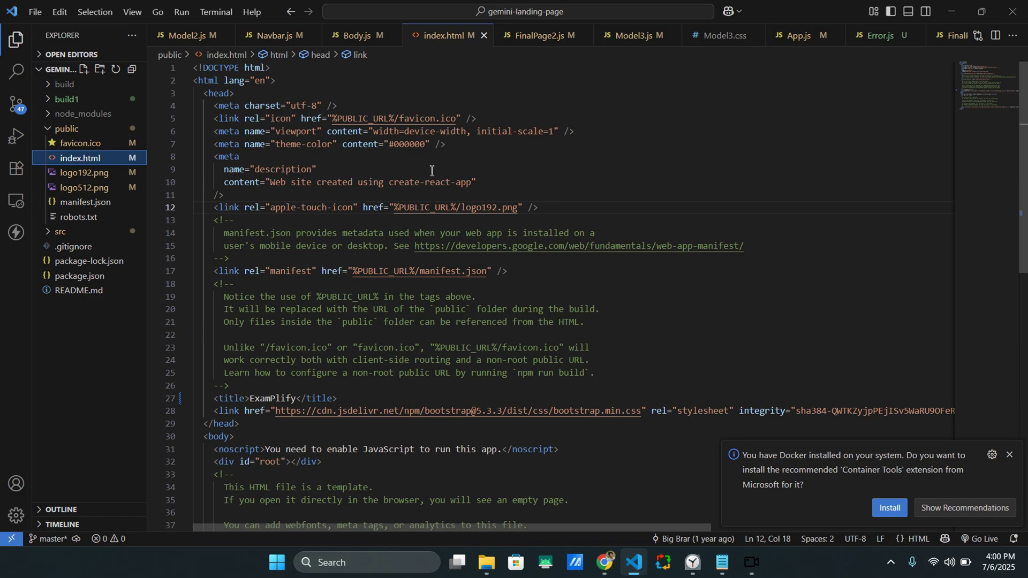
scroll(482, 327, "down", 2)
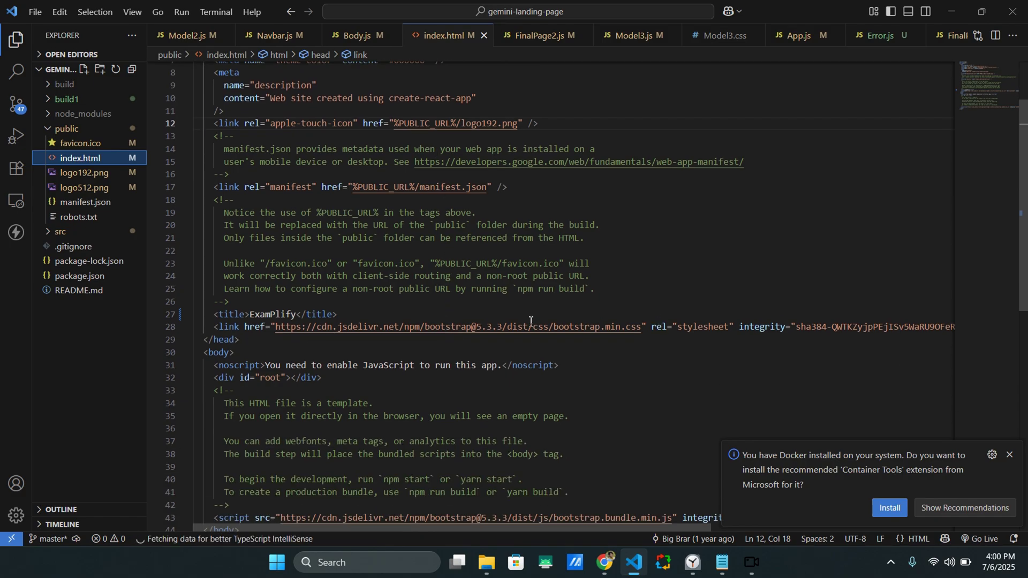
scroll(482, 311, "up", 3)
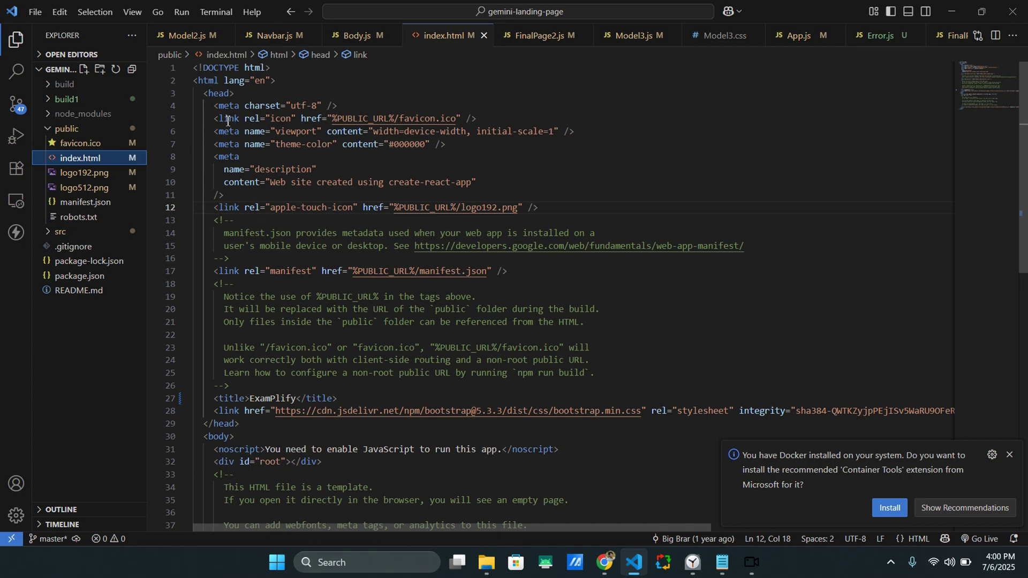
Paste the verification meta tag after the theme-color line, save, and open the terminal
double_click(216, 94)
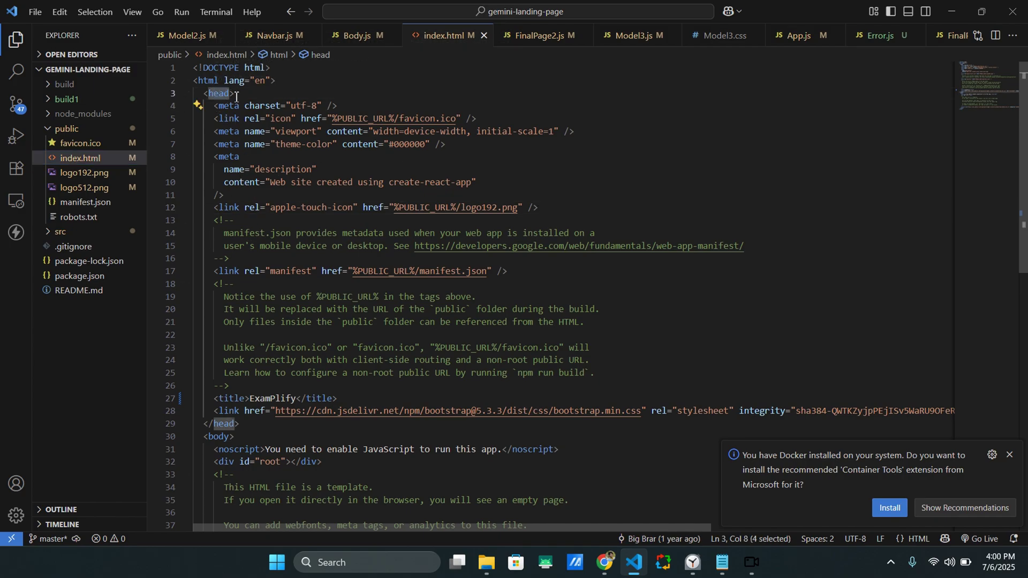
left_click(498, 143)
key("Return")
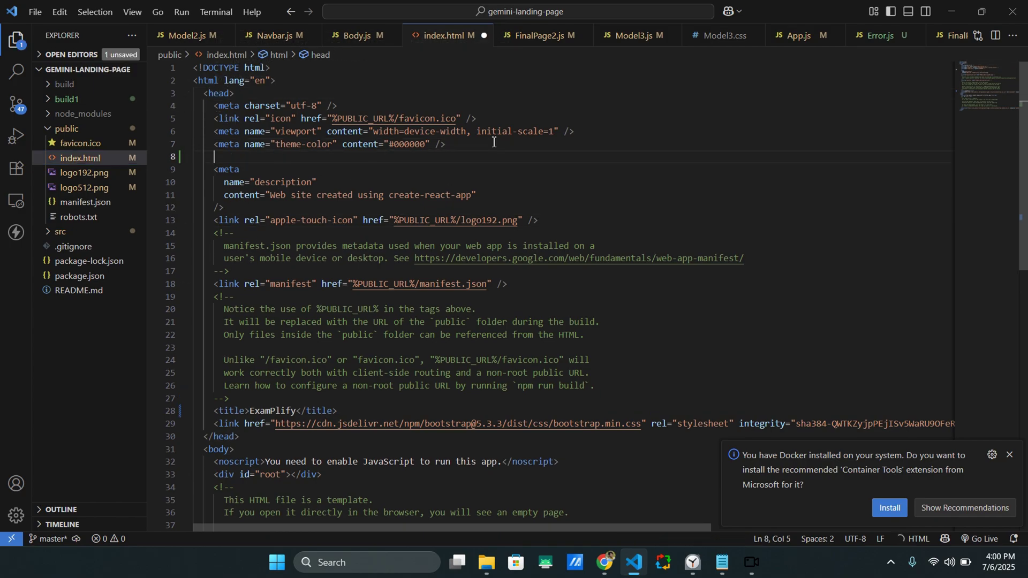
key("ctrl+v")
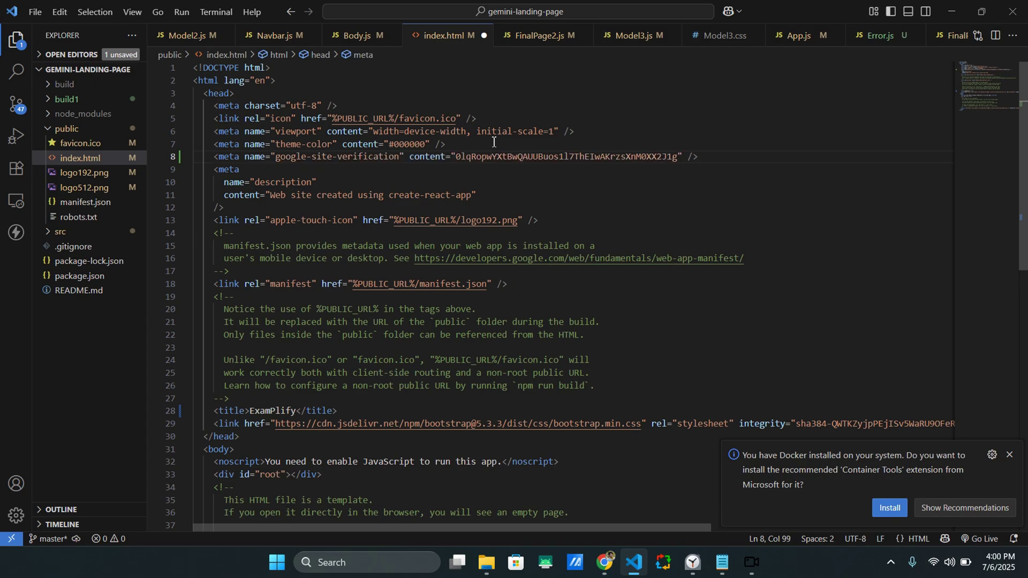
key("ctrl+s")
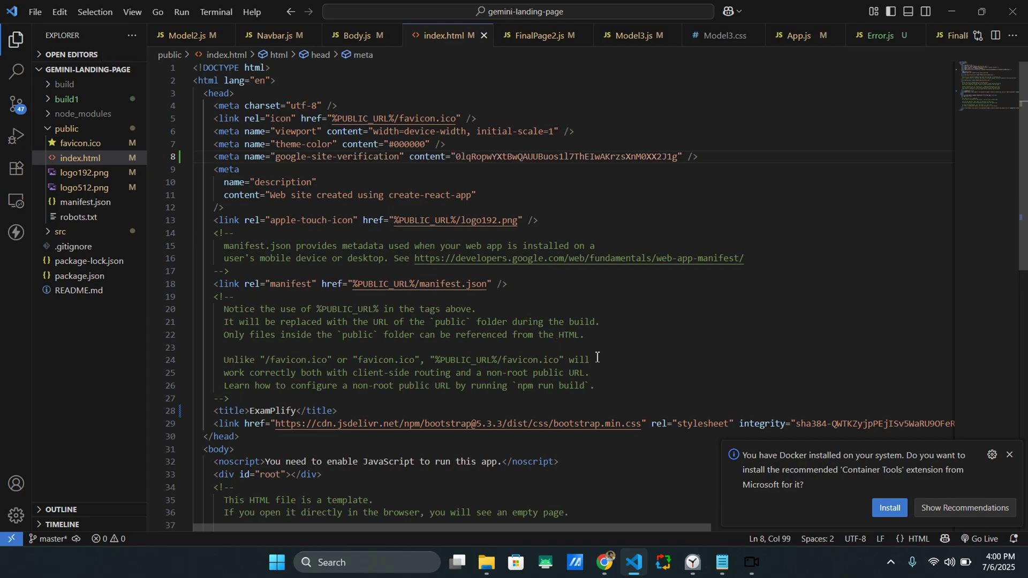
key("ctrl+grave")
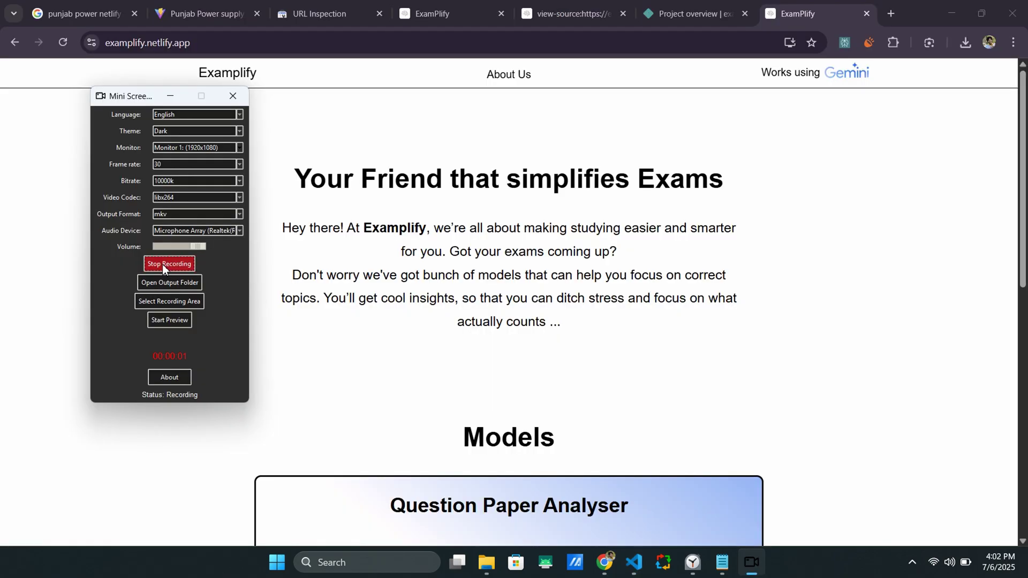
Review the Netlify project overview, the live examplify site, and its earlier page source
left_click(163, 265)
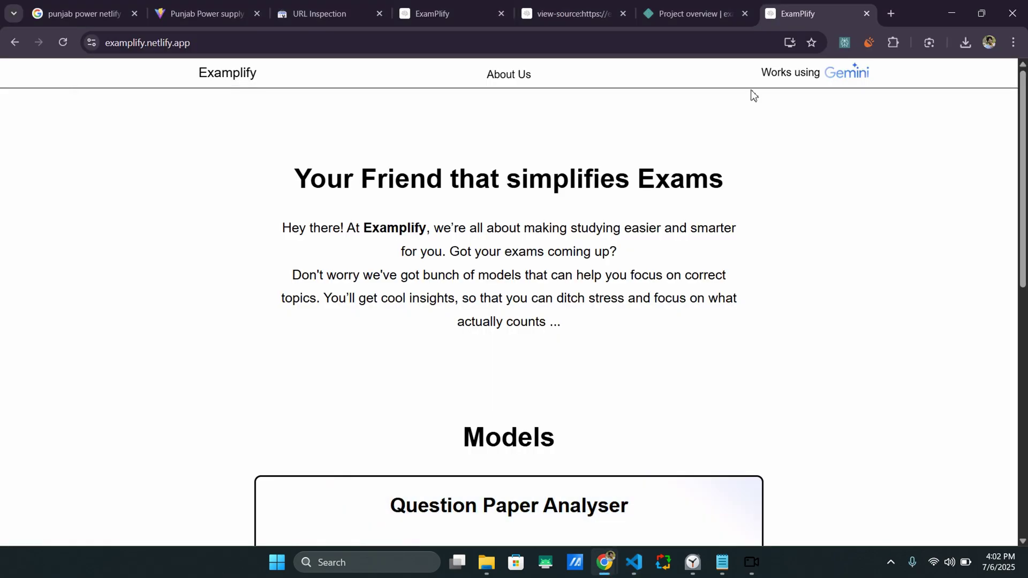
left_click(691, 13)
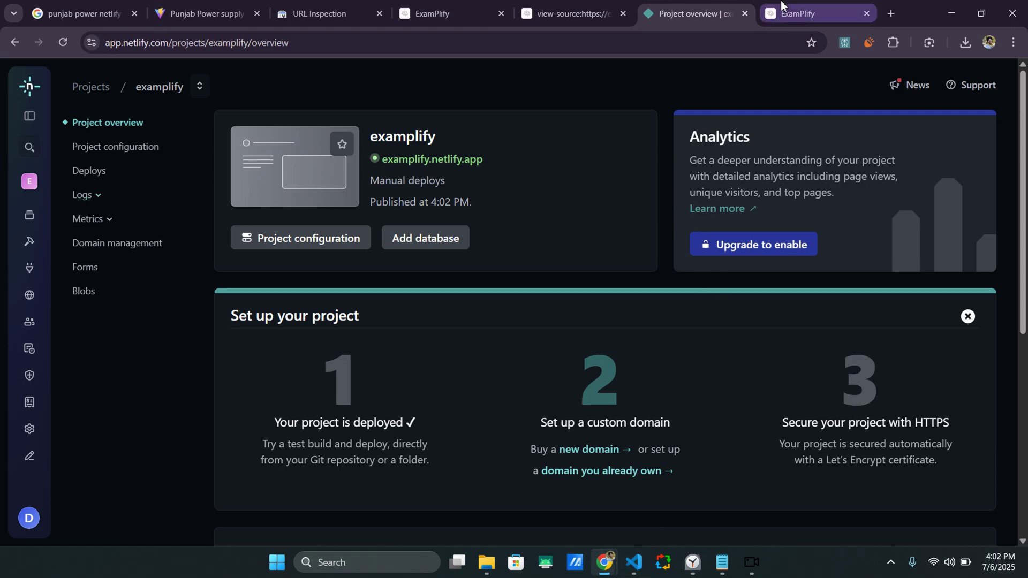
left_click(425, 5)
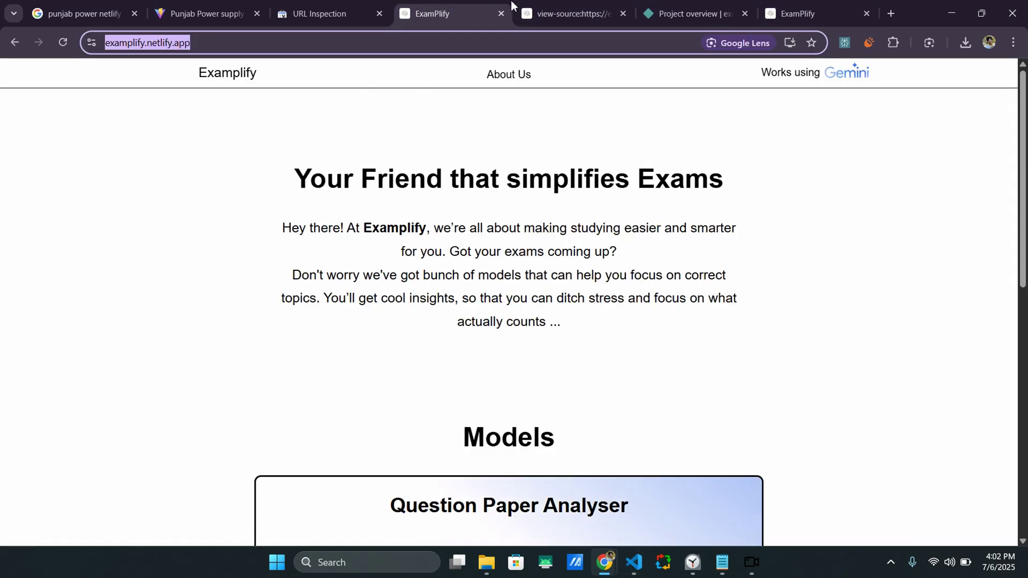
left_click(537, 6)
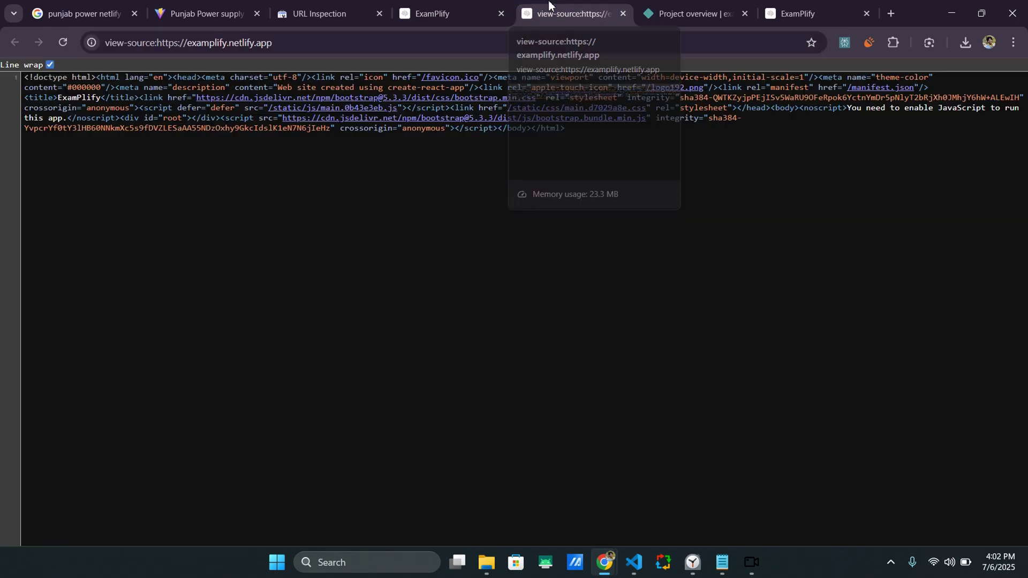
left_click(831, 3)
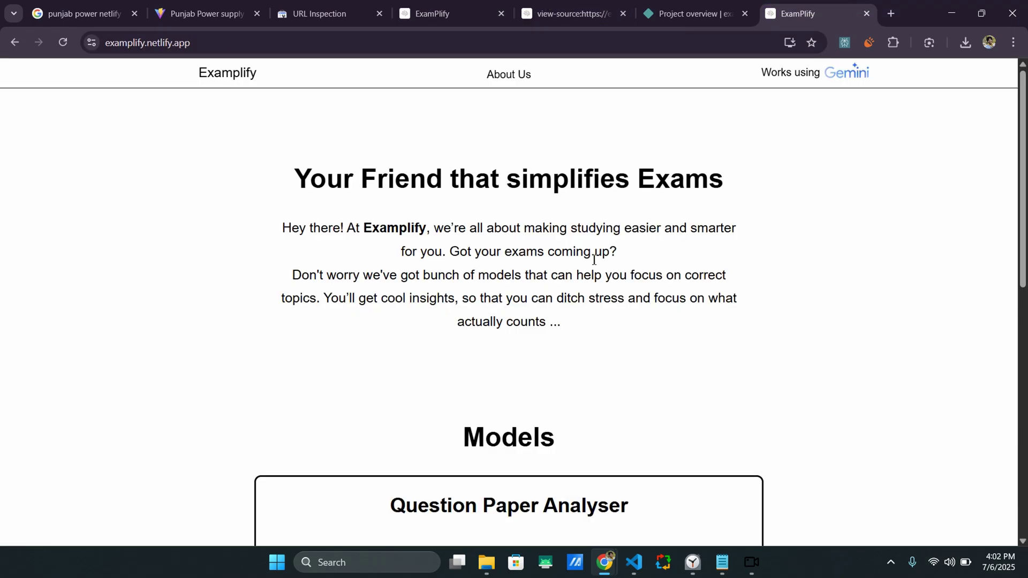
View the live examplify page source and confirm the new google-site-verification tag against the older source
key("ctrl+u")
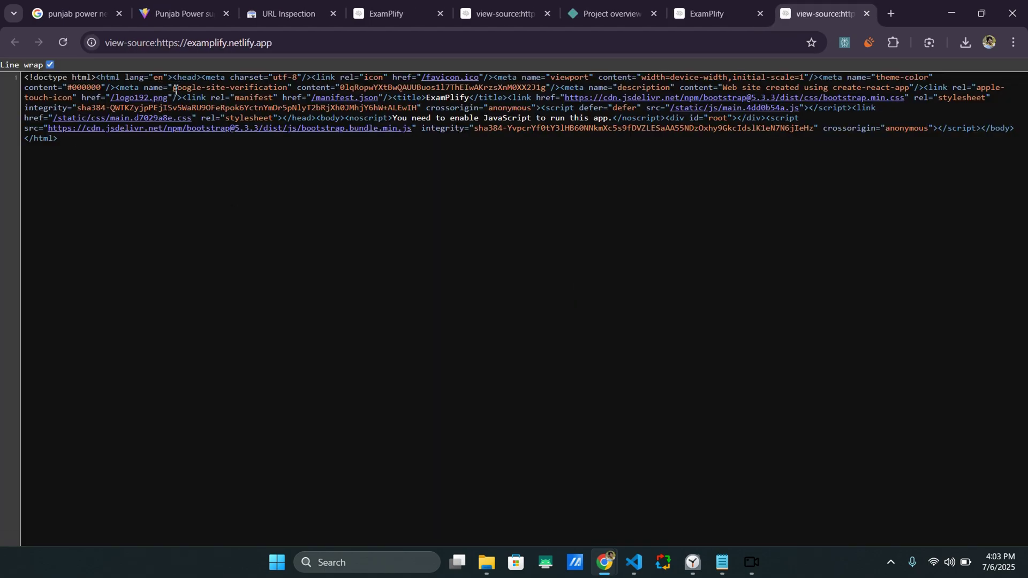
left_click_drag(174, 90, 288, 89)
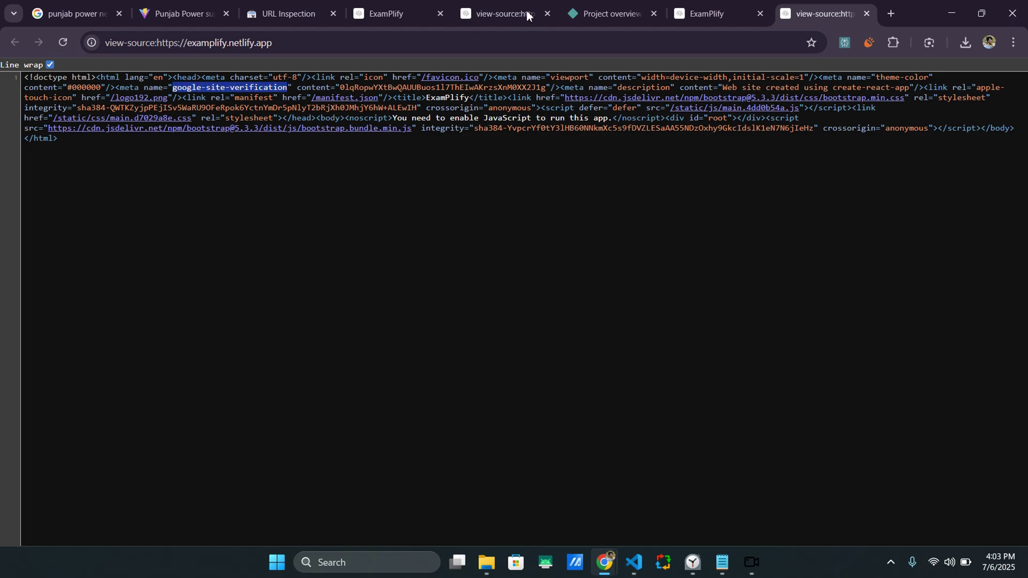
left_click(512, 5)
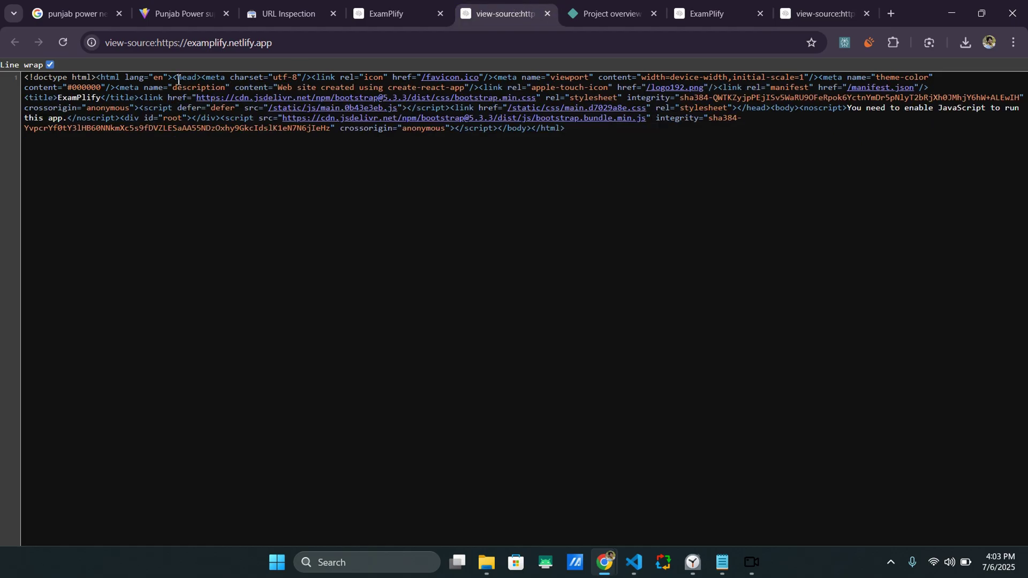
left_click(814, 5)
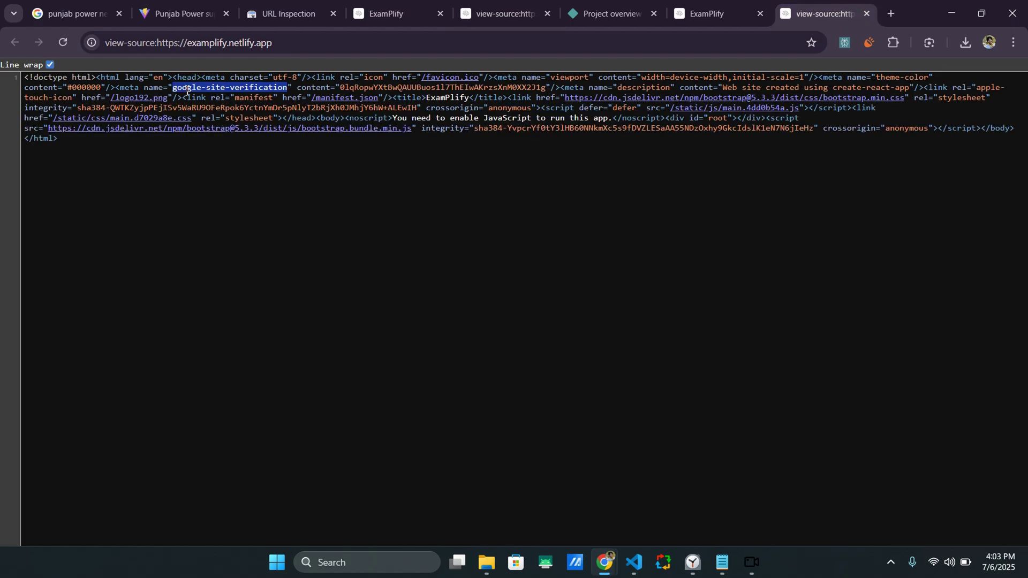
Verify ownership of examplify.netlify.app with the HTML meta tag and go to its property overview
left_click(292, 9)
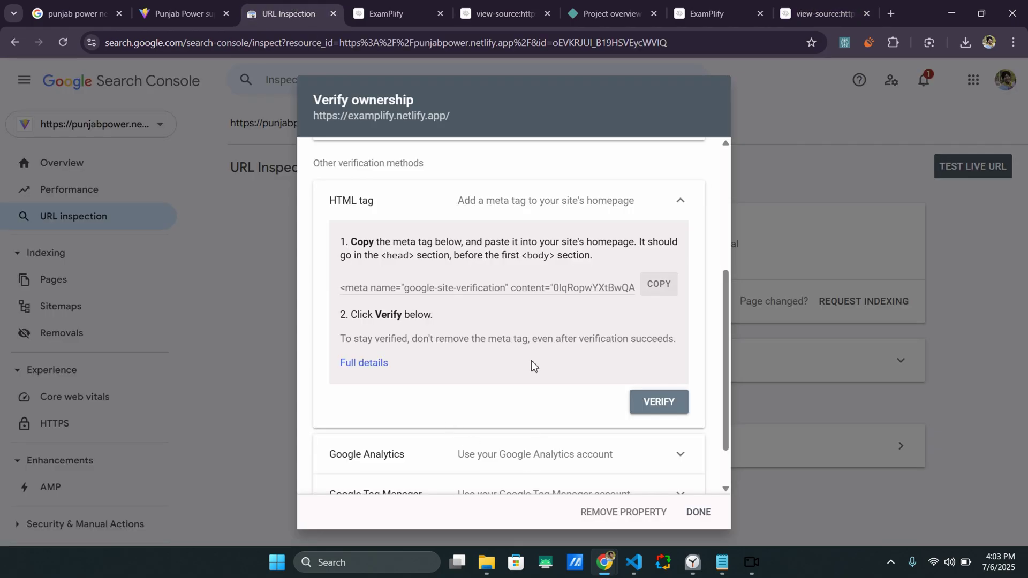
scroll(533, 365, "down", 2)
scroll(472, 368, "up", 3)
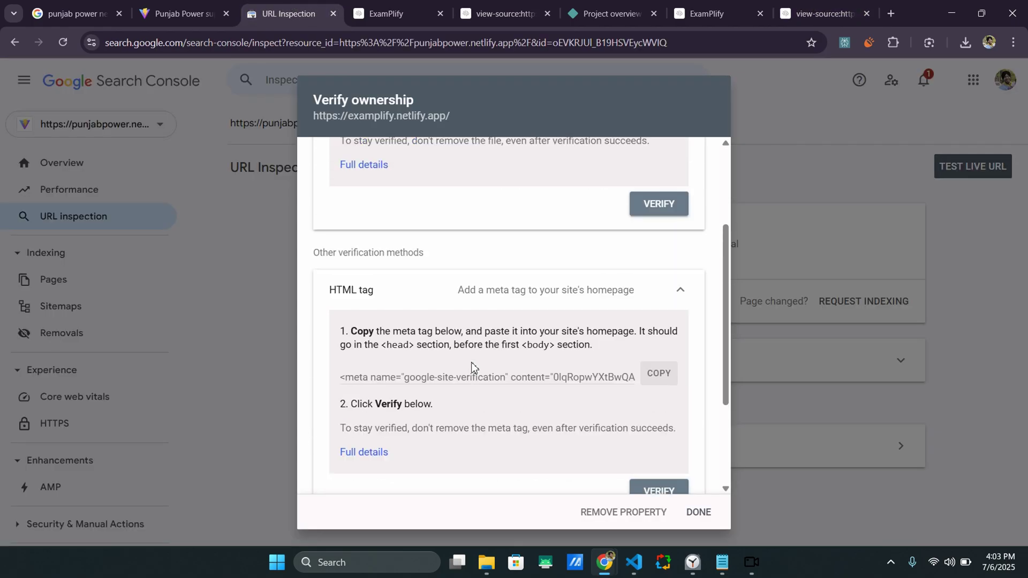
scroll(489, 339, "down", 2)
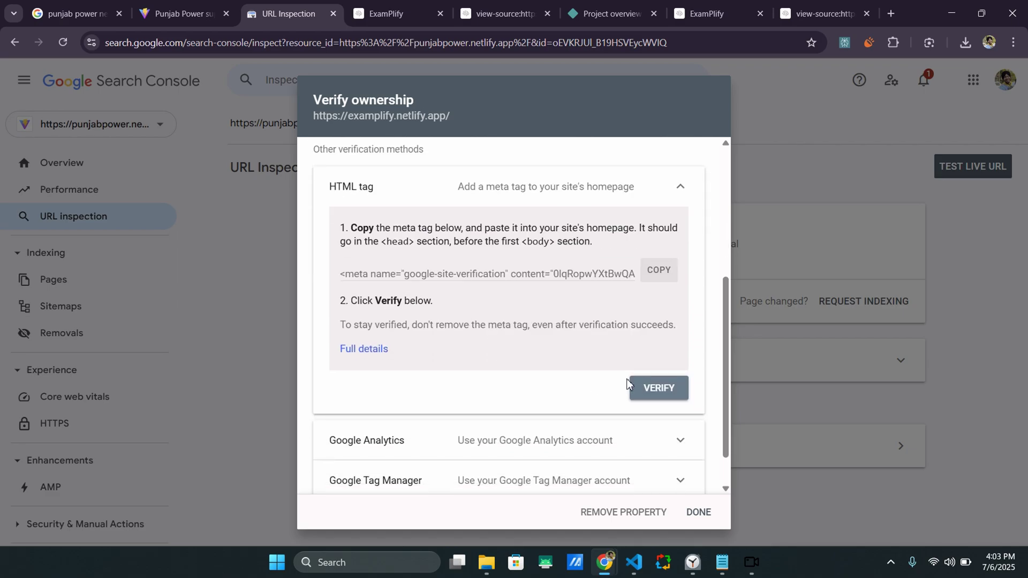
left_click(652, 388)
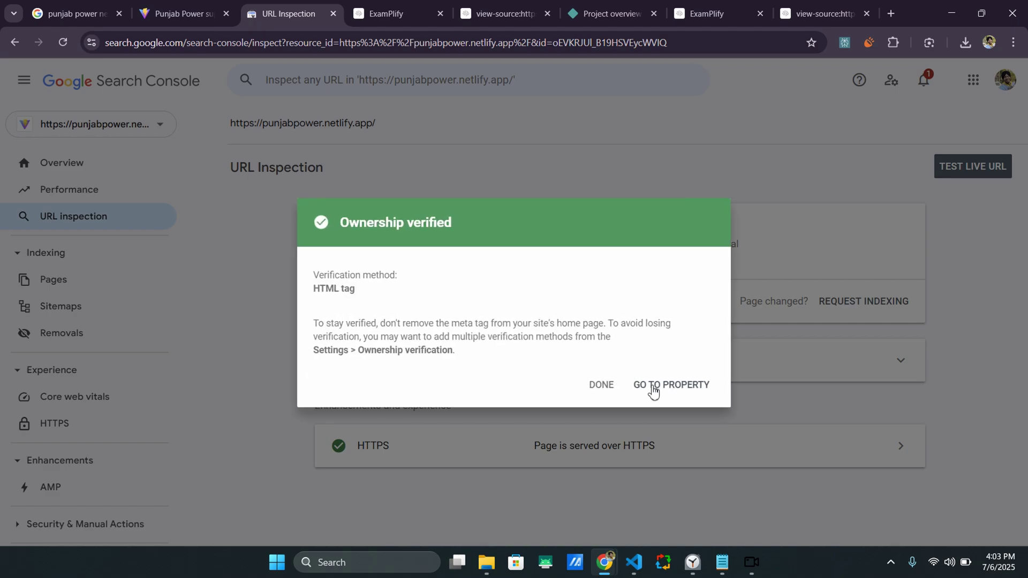
left_click(684, 393)
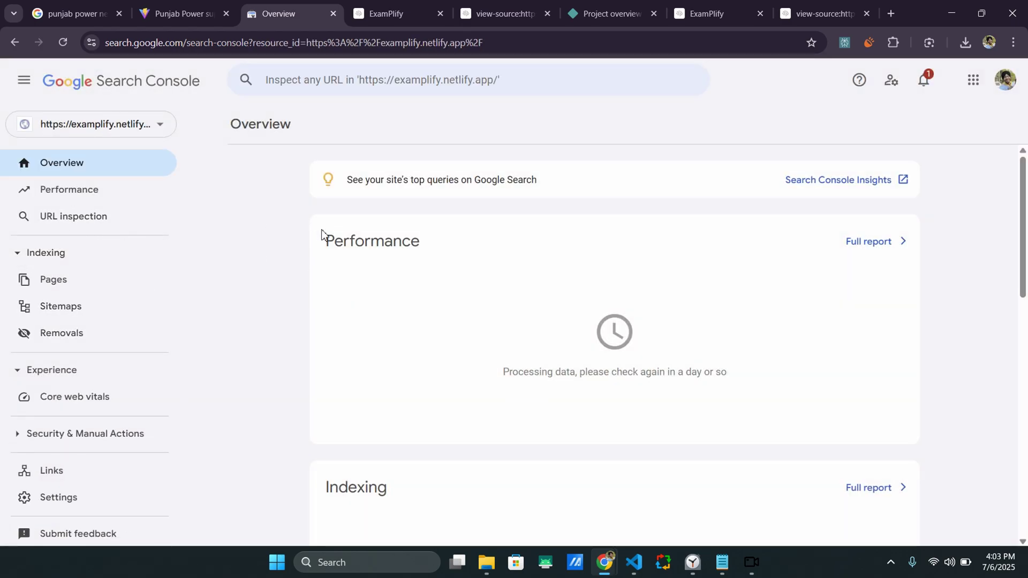
In a new tab, search Google for 'examplify netlify' and scroll through the results
left_click(892, 13)
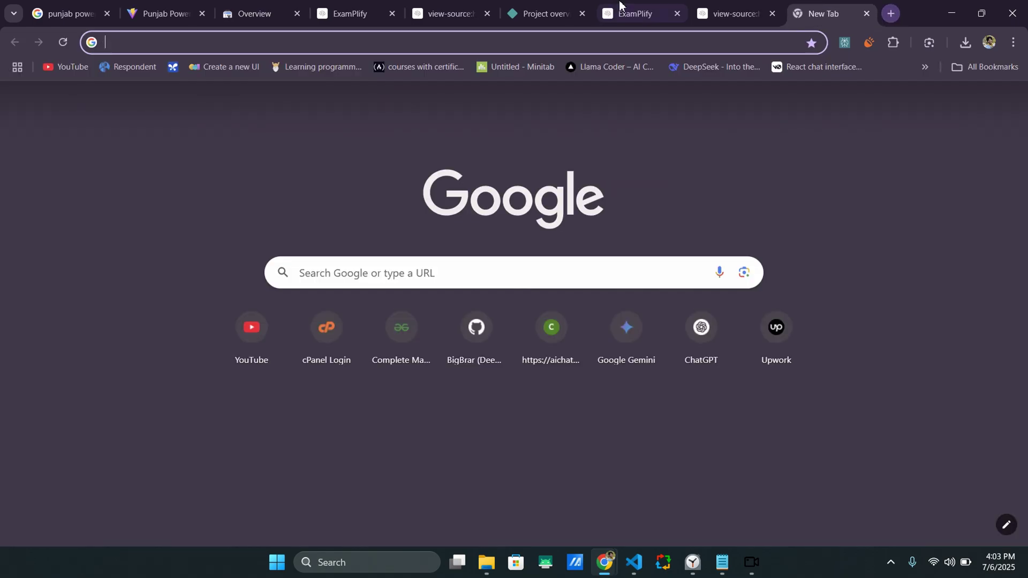
left_click(621, 8)
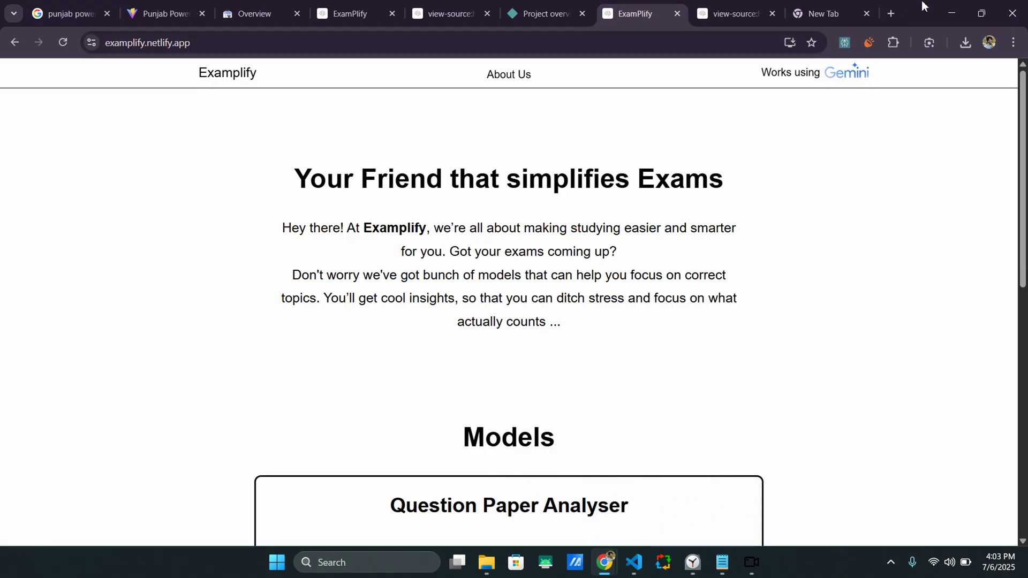
left_click(818, 6)
left_click(520, 44)
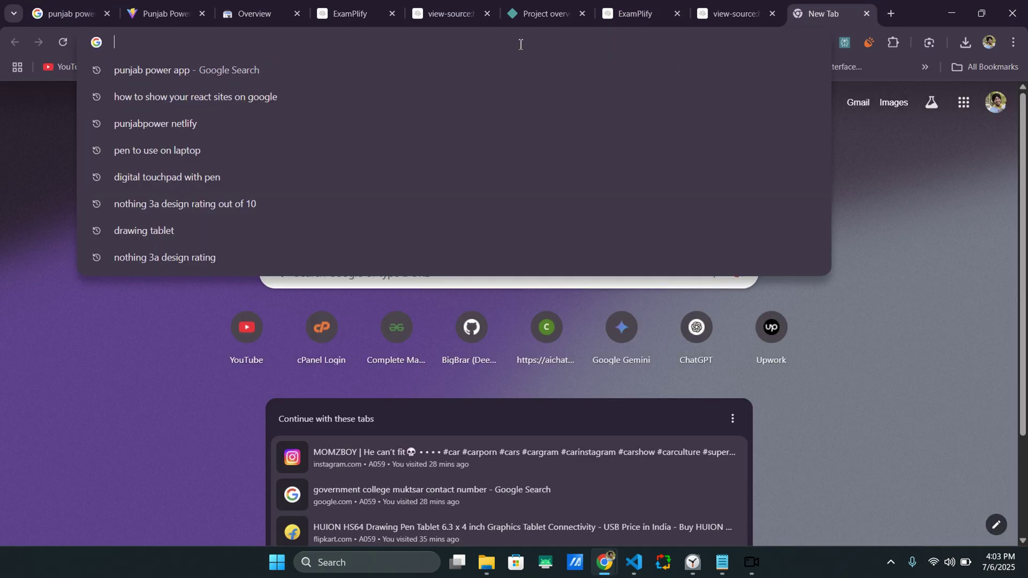
type("examplify")
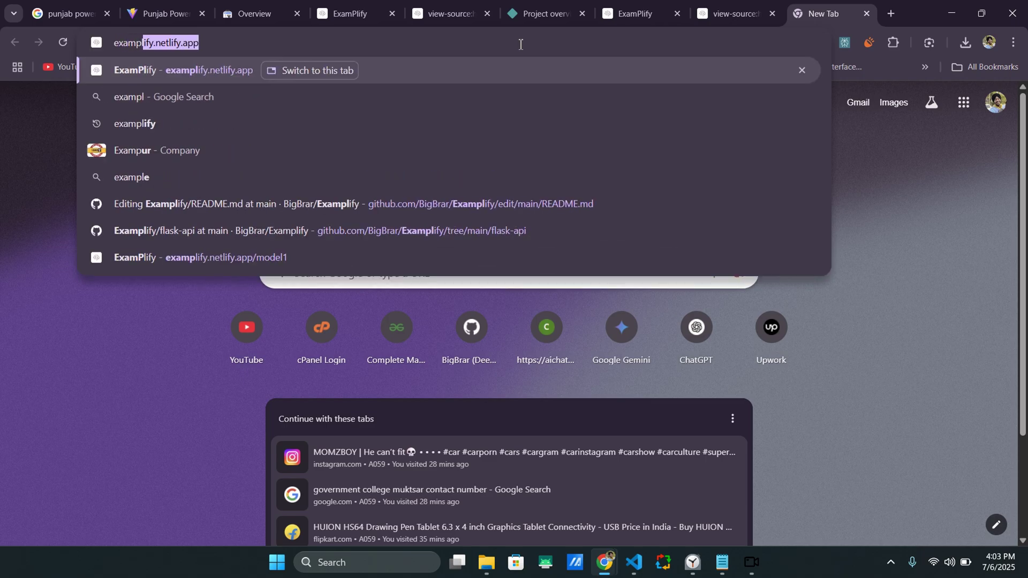
key("Delete")
type("n")
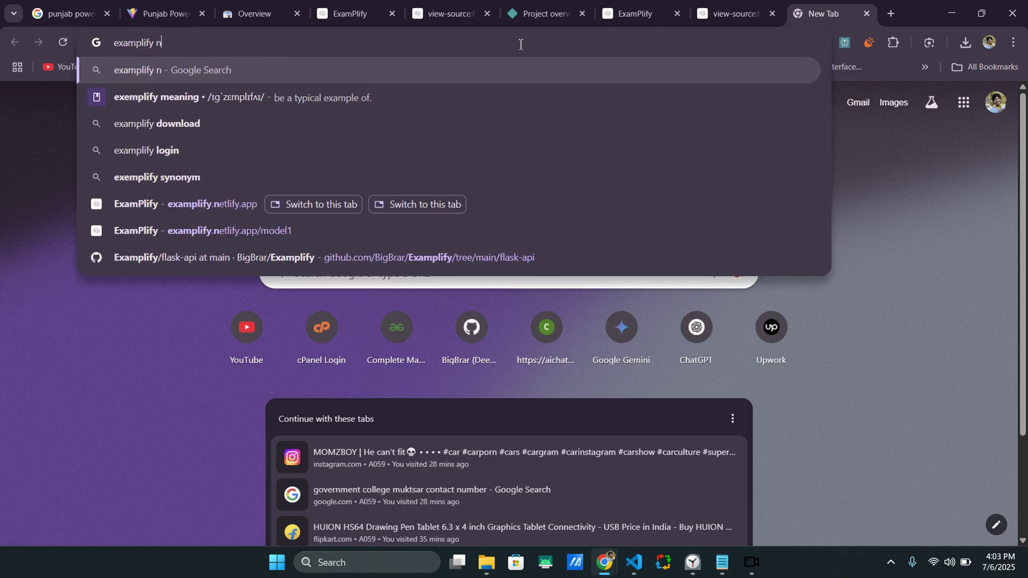
type("etlify")
key("Return")
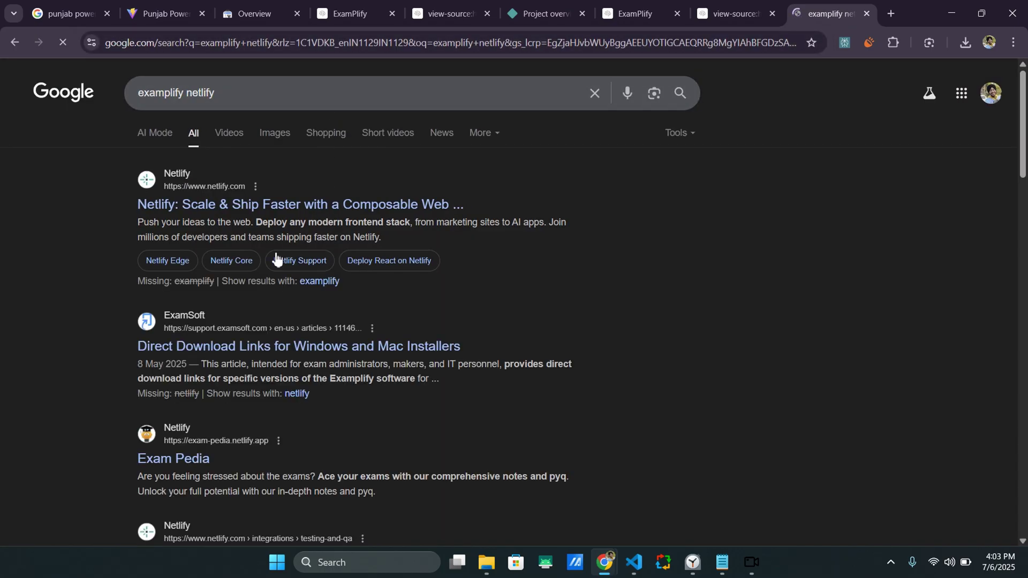
scroll(538, 326, "down", 4)
scroll(538, 326, "up", 4)
left_click(245, 11)
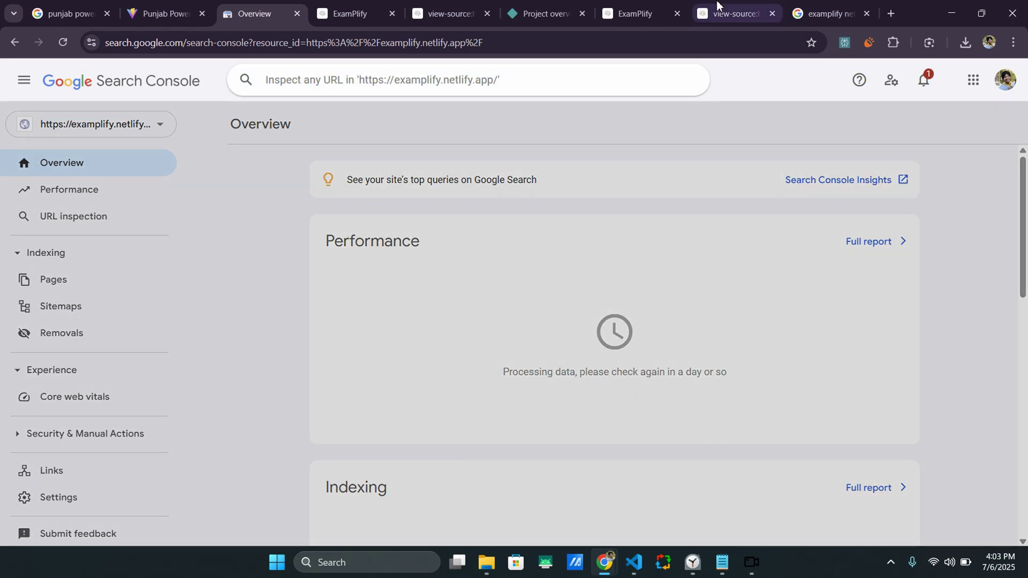
left_click(631, 13)
left_click(236, 48)
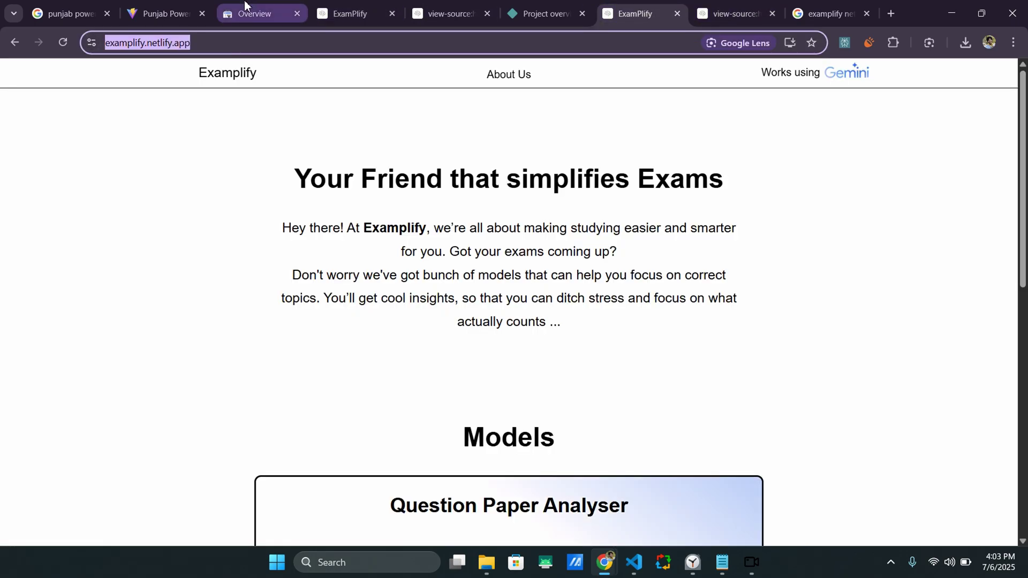
left_click(245, 7)
type("https://examplify.netlify.app/")
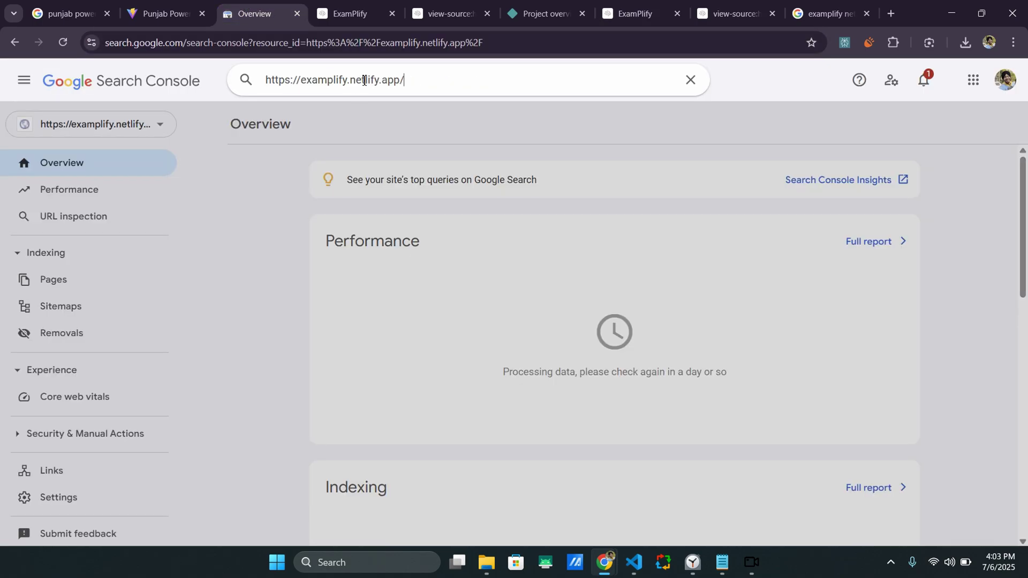
key("Return")
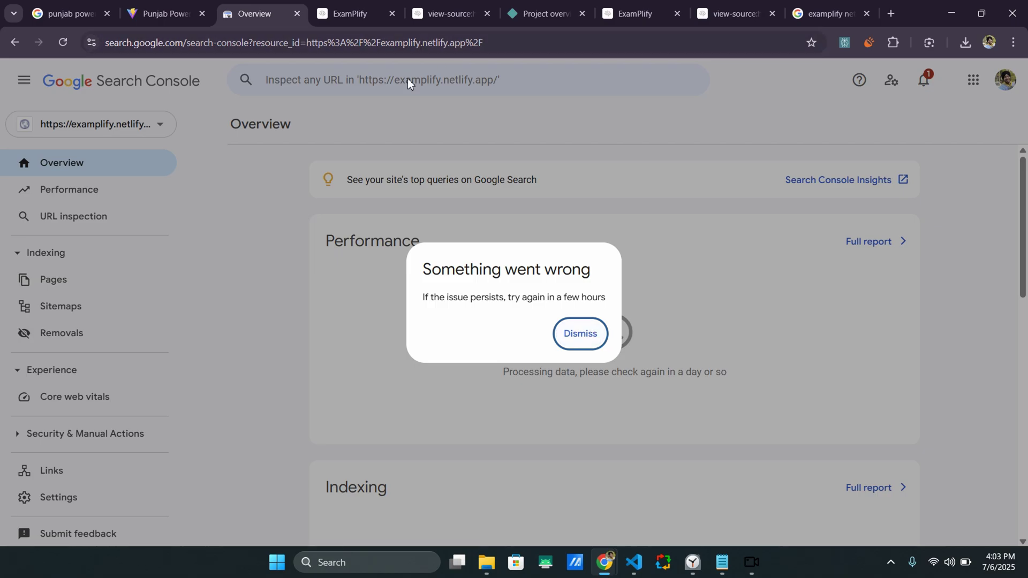
After dismissing the error, re-inspect the URL and highlight its 'URL is not on Google' status
left_click(532, 143)
left_click(463, 84)
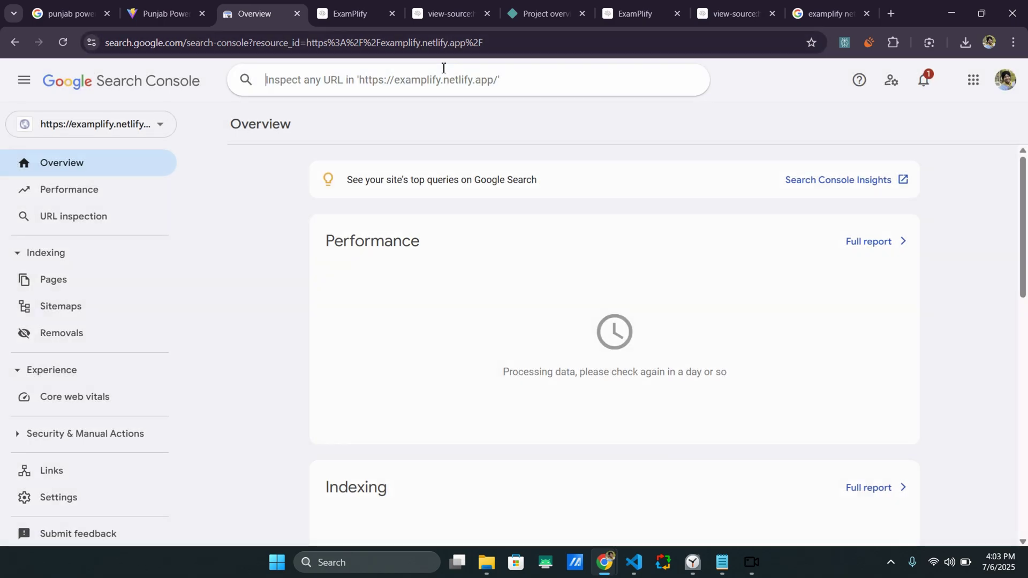
type("https://examplify.netlify.app/")
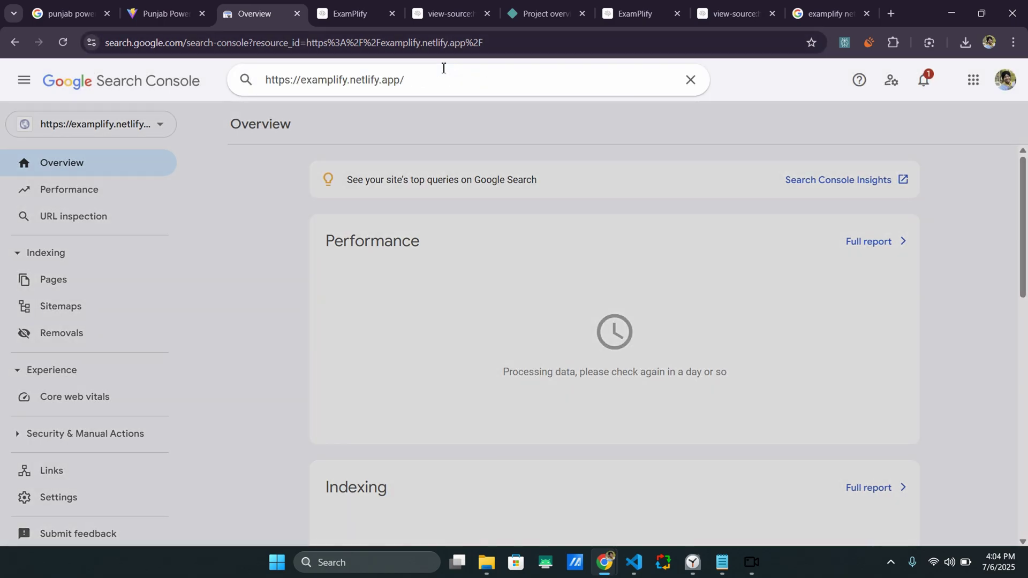
key("Return")
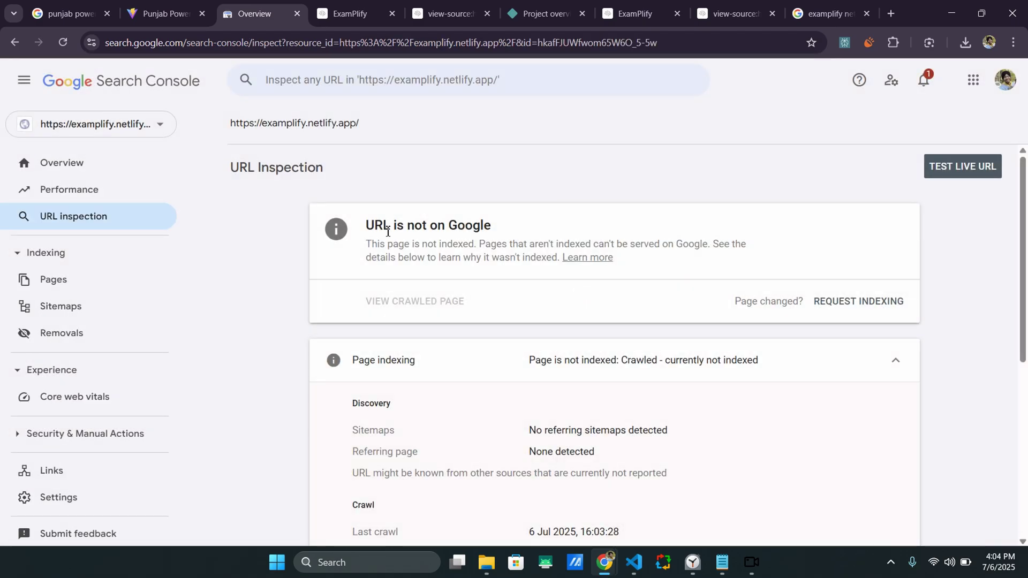
left_click_drag(367, 225, 502, 222)
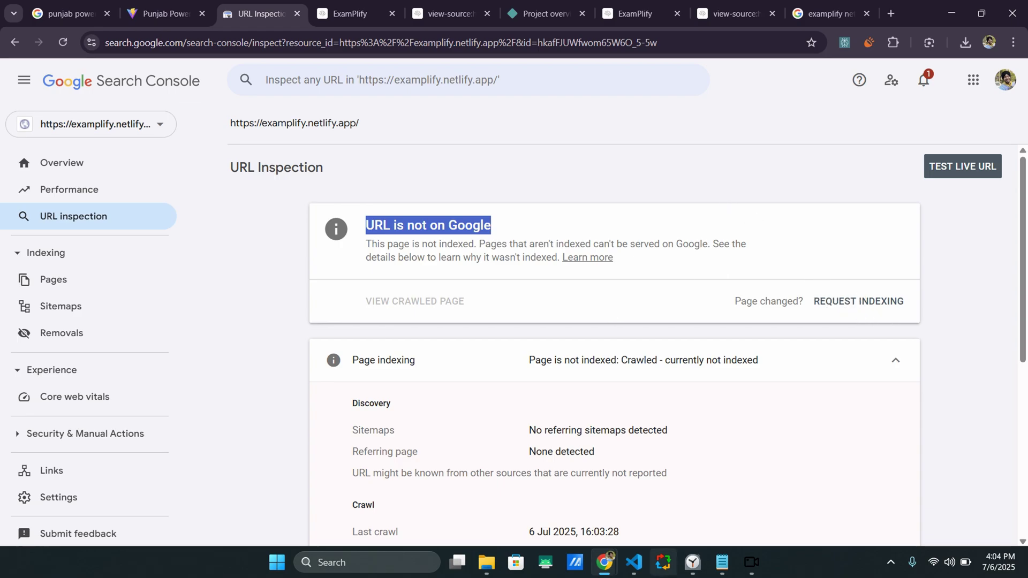
left_click(633, 562)
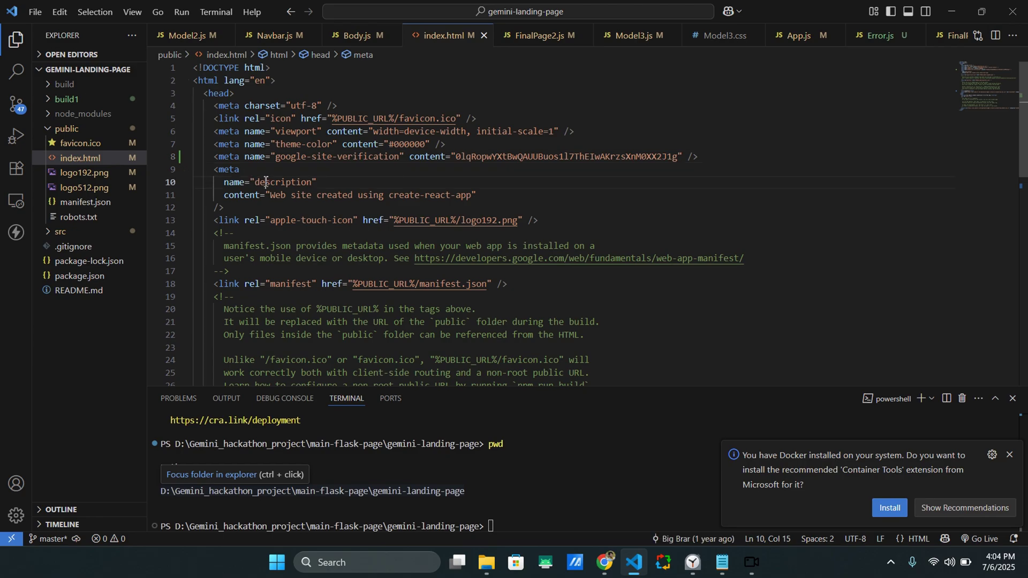
Select the default description text on line 11 of index.html, then switch back to Chrome
double_click(266, 183)
left_click(272, 195)
left_click_drag(272, 195, 478, 192)
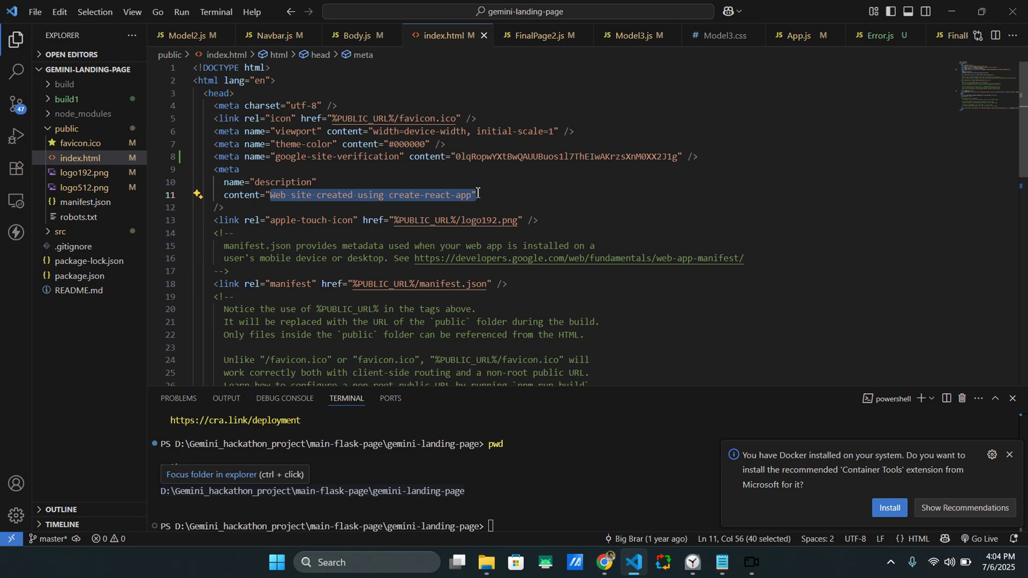
key("alt+Tab")
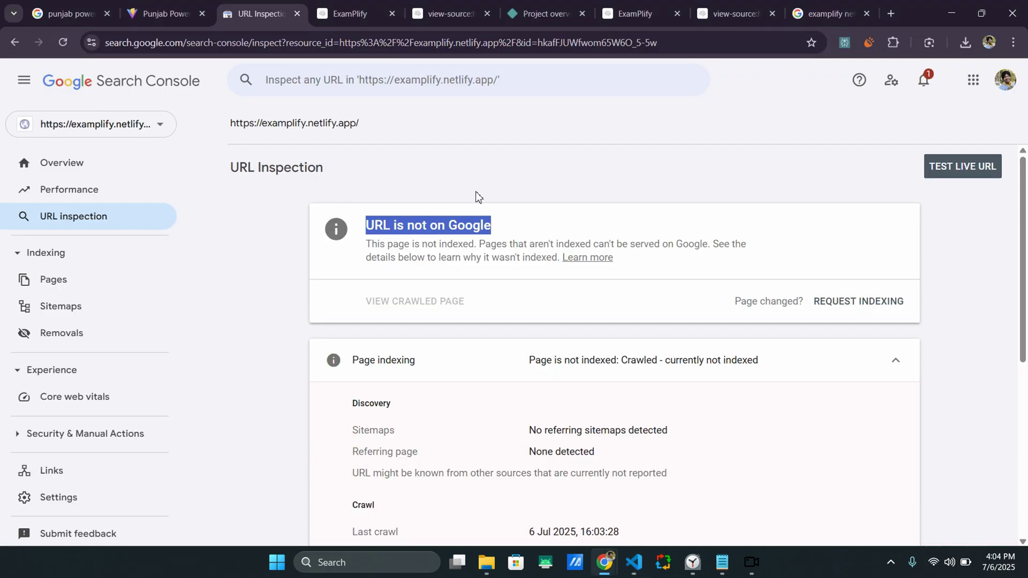
left_click(474, 226)
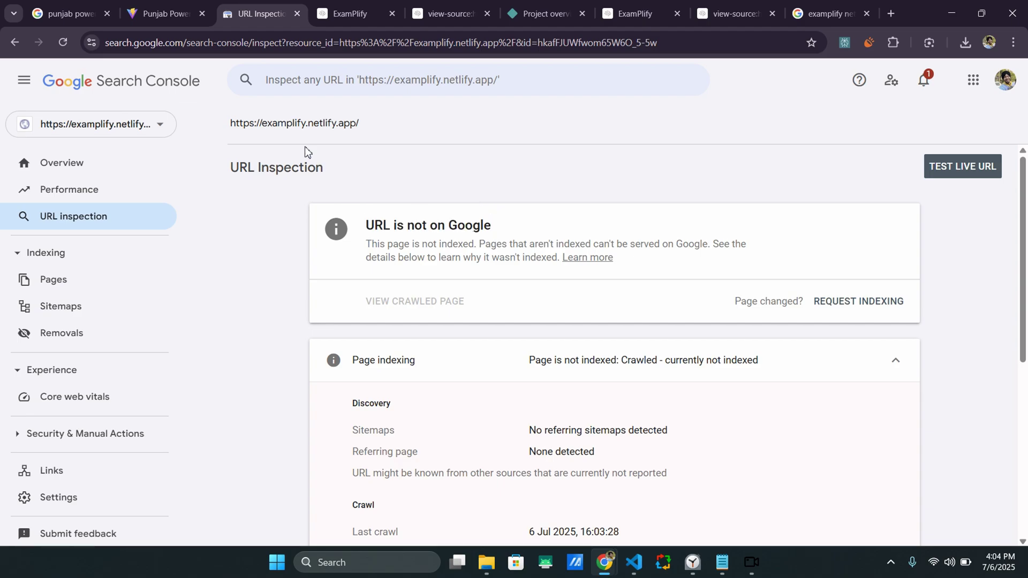
View the Punjab Power page source, highlight its keywords meta tag, then return to URL Inspection
left_click(160, 7)
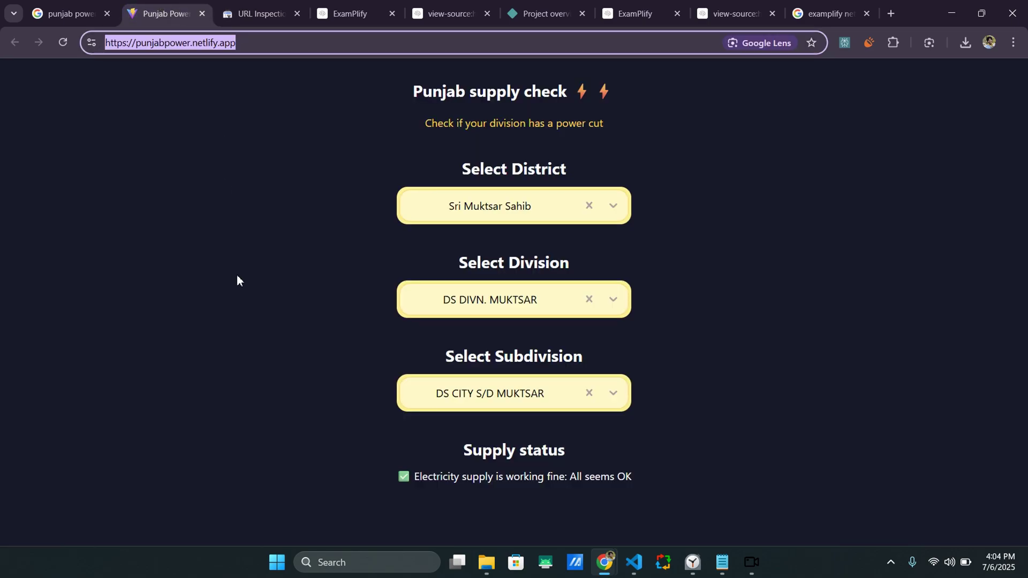
key("ctrl+u")
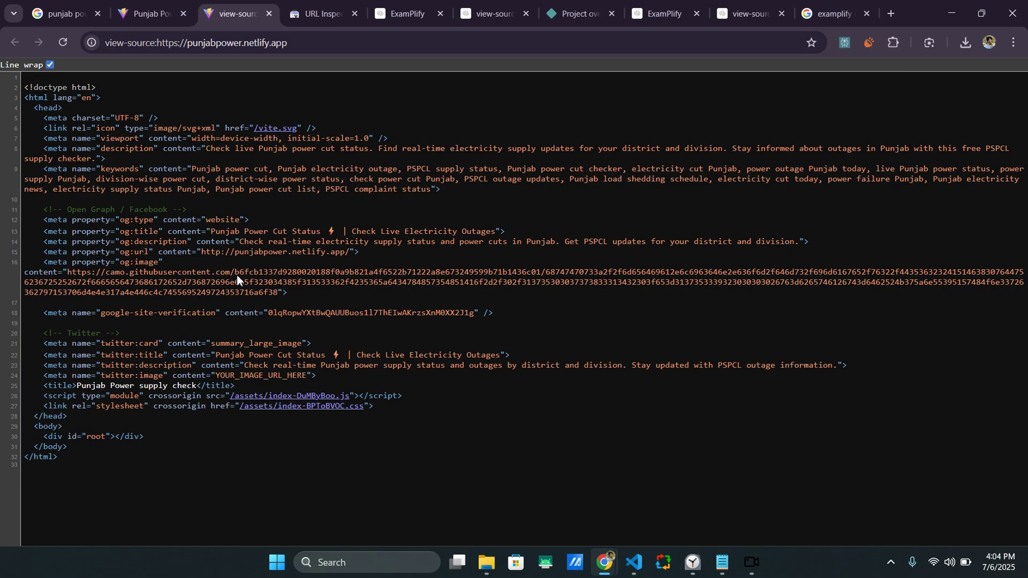
double_click(120, 168)
left_click_drag(192, 172, 429, 192)
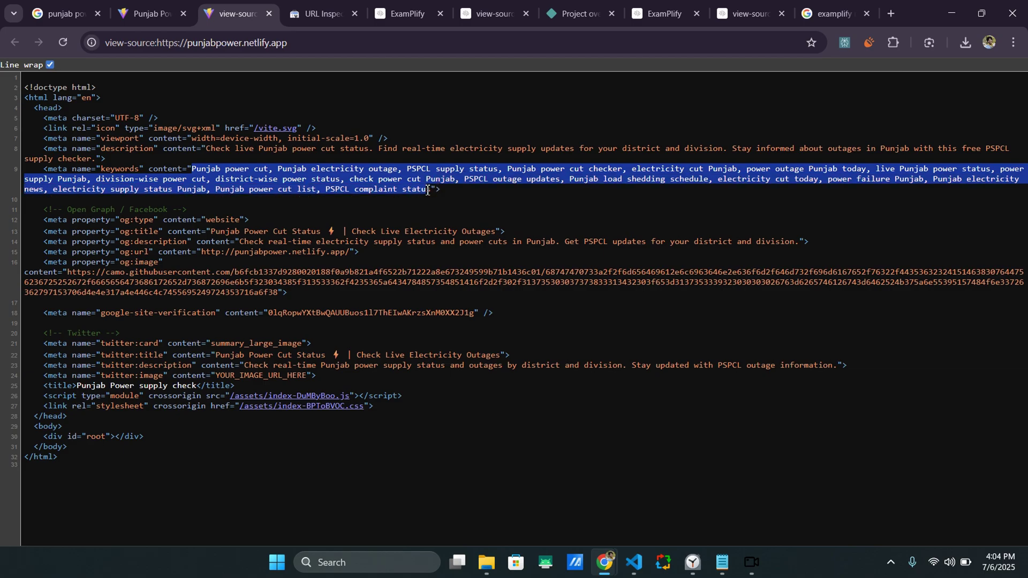
left_click(319, 168)
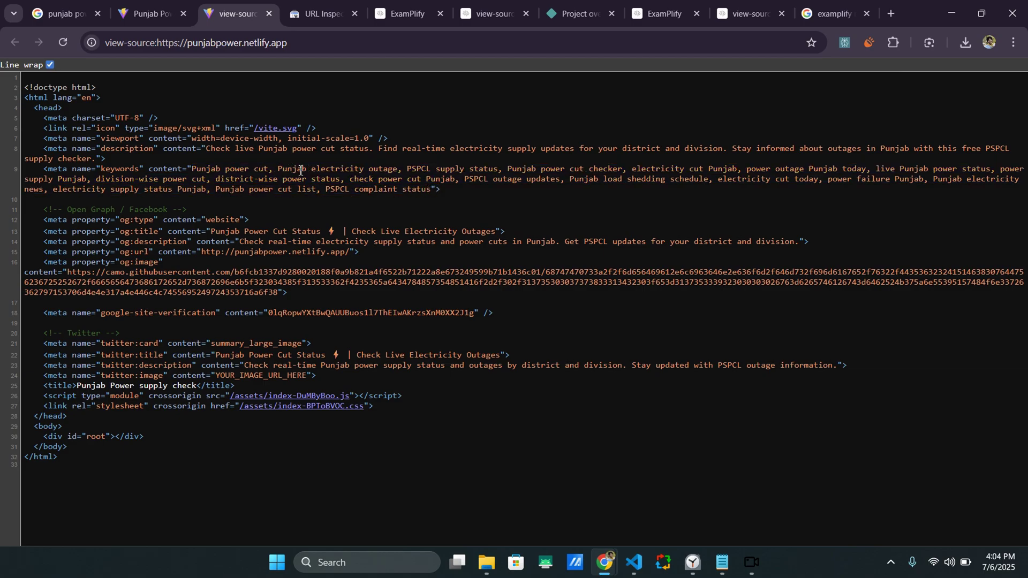
left_click_drag(301, 171, 392, 163)
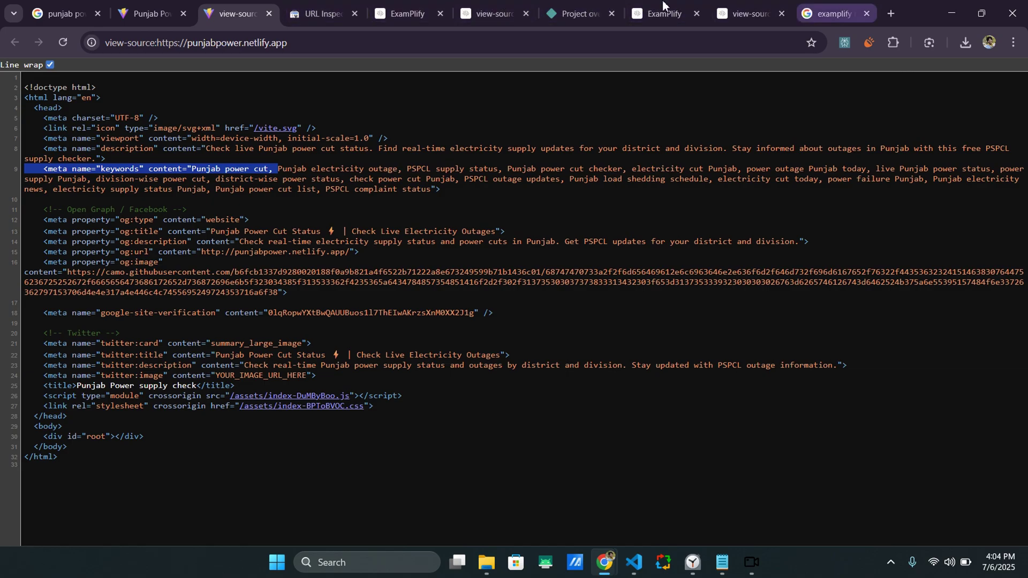
left_click(319, 7)
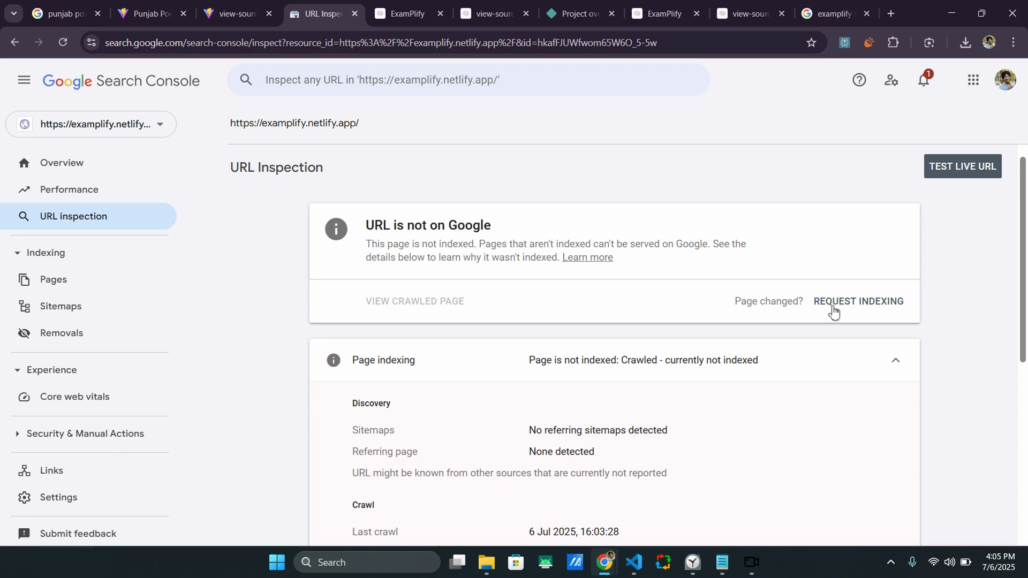
Request indexing for examplify.netlify.app, dismiss the priority-queue confirmation, and highlight why it isn't indexed
left_click(873, 300)
scroll(525, 313, "down", 6)
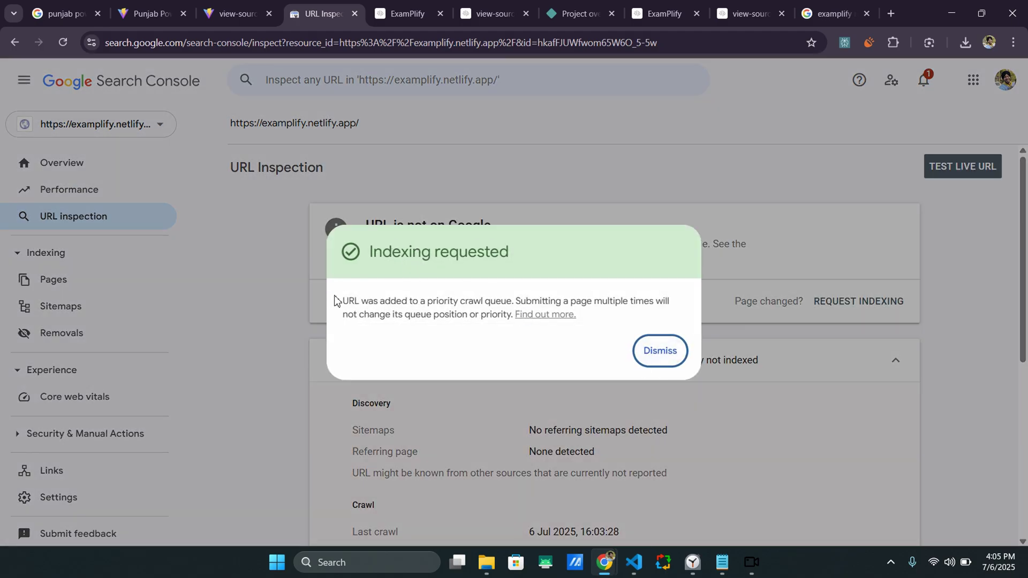
left_click_drag(347, 300, 431, 320)
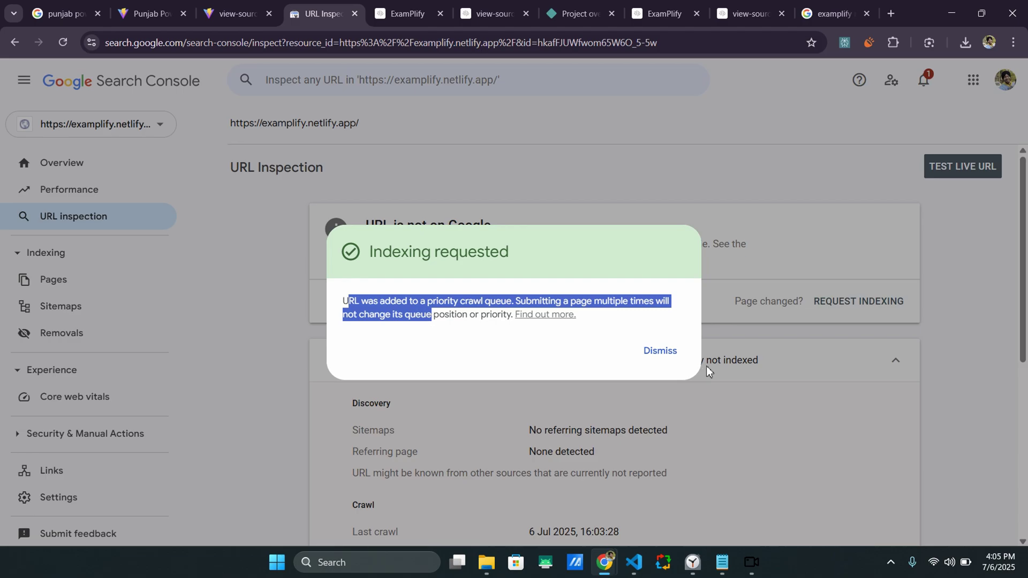
left_click(661, 351)
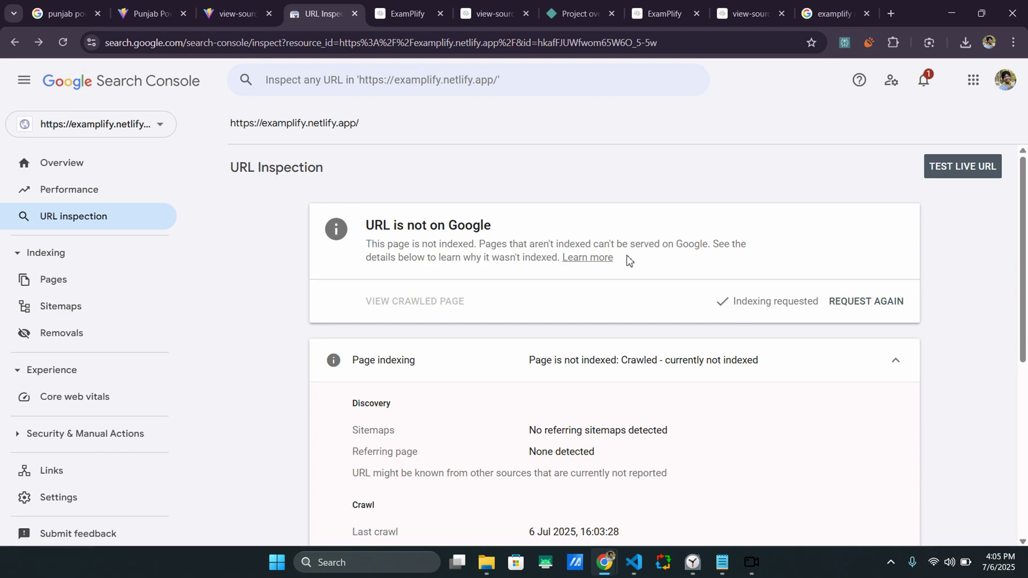
left_click_drag(630, 261, 364, 243)
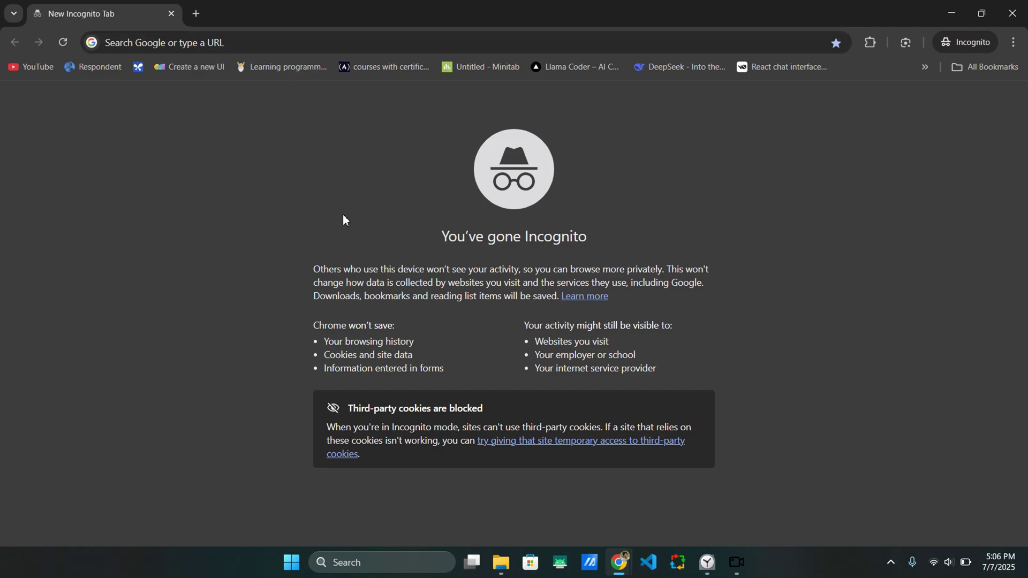
Search 'examplify netlify' in the Incognito window, open the ExamPlify result, then return to the results
left_click(213, 41)
type("ex")
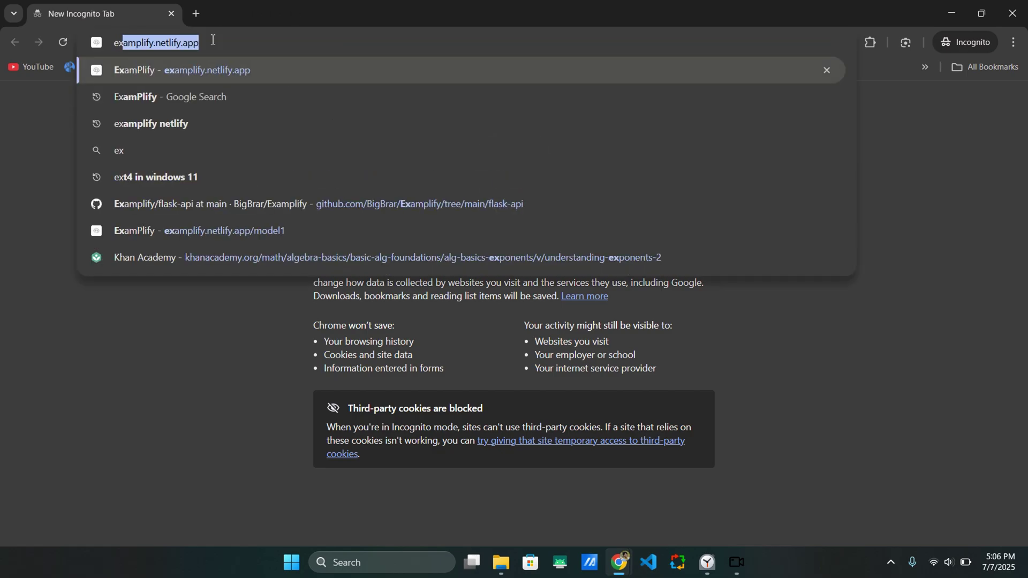
type("ampli")
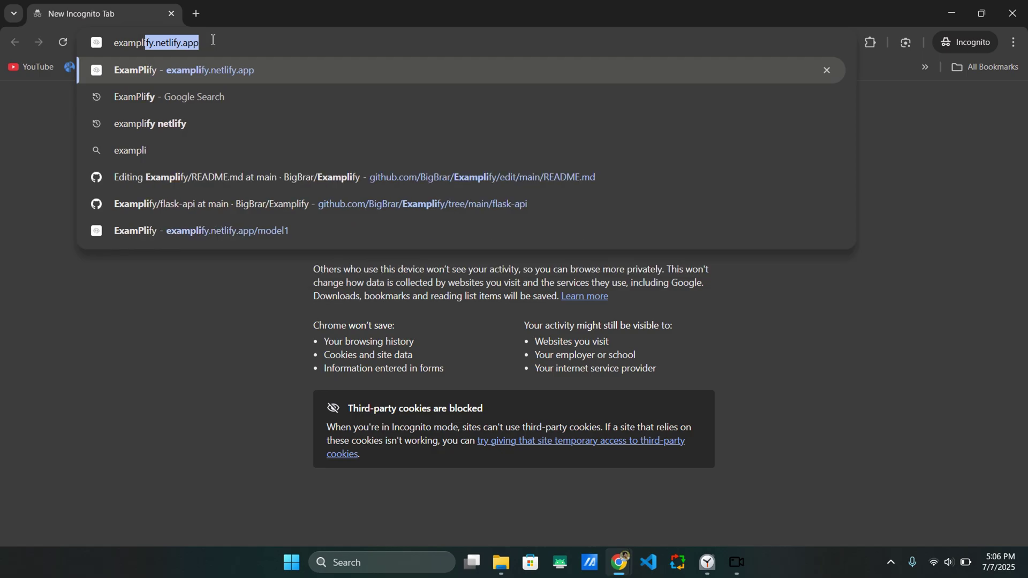
type("fy ")
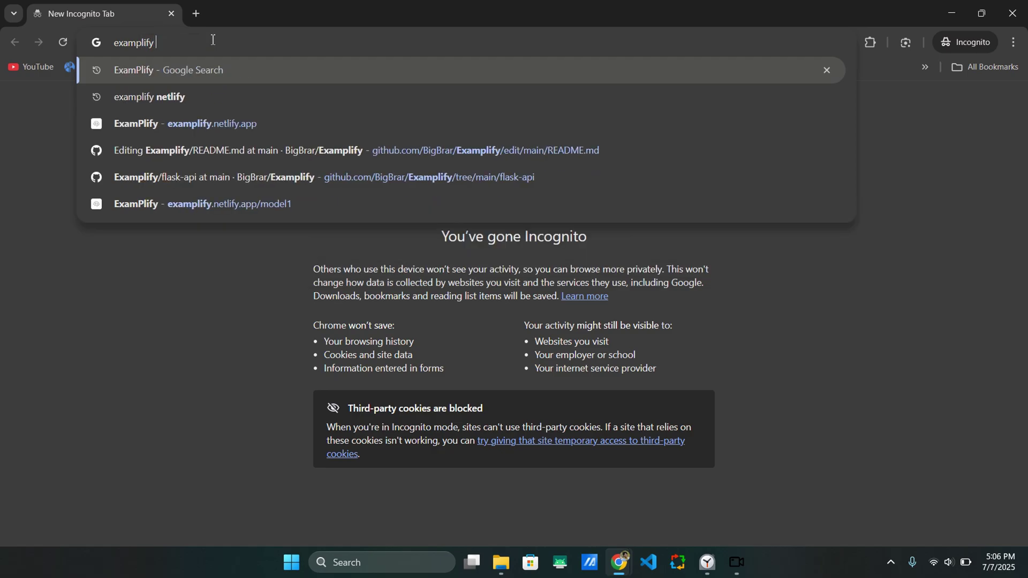
type("net")
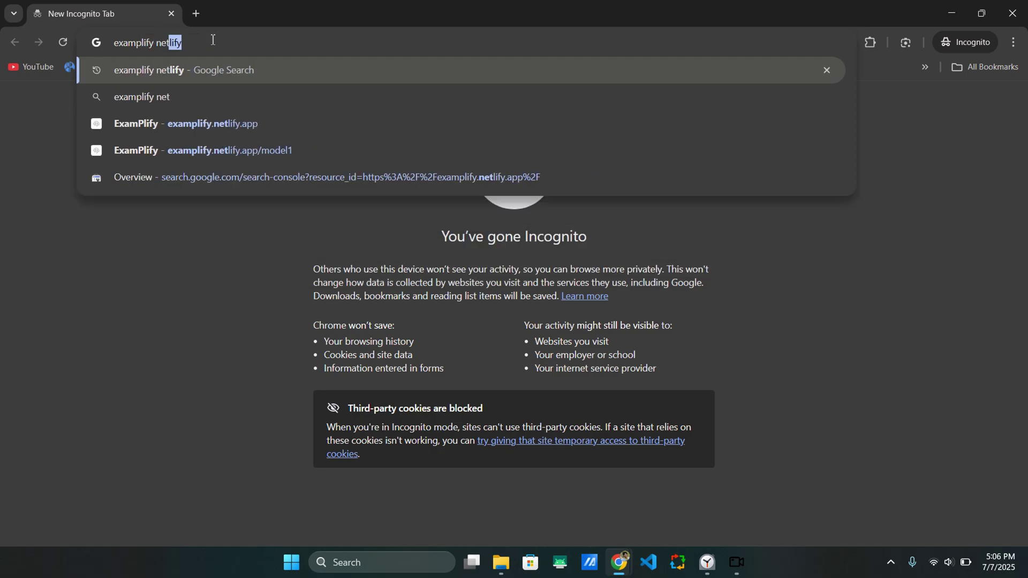
type("lify")
key("Return")
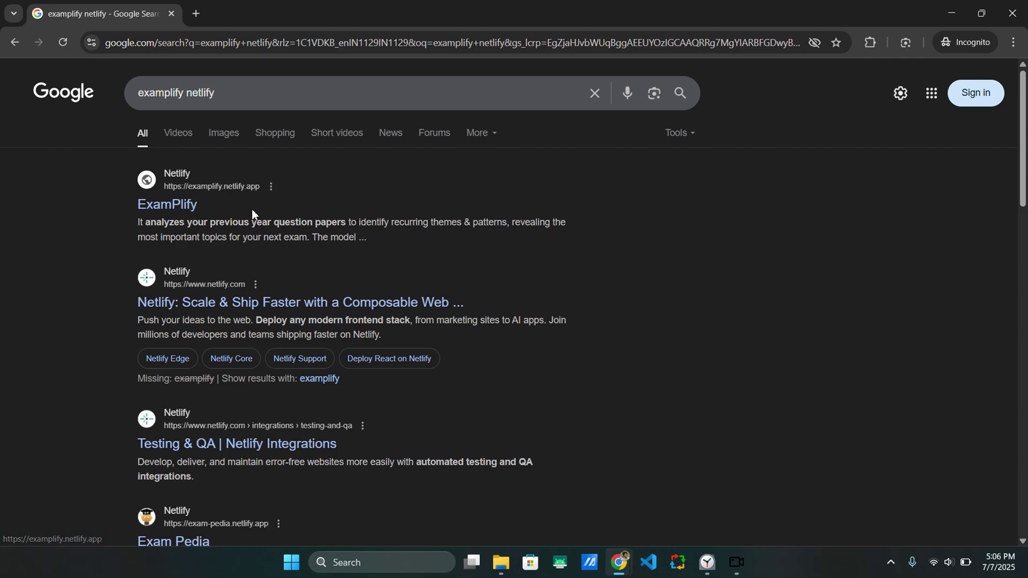
double_click(200, 94)
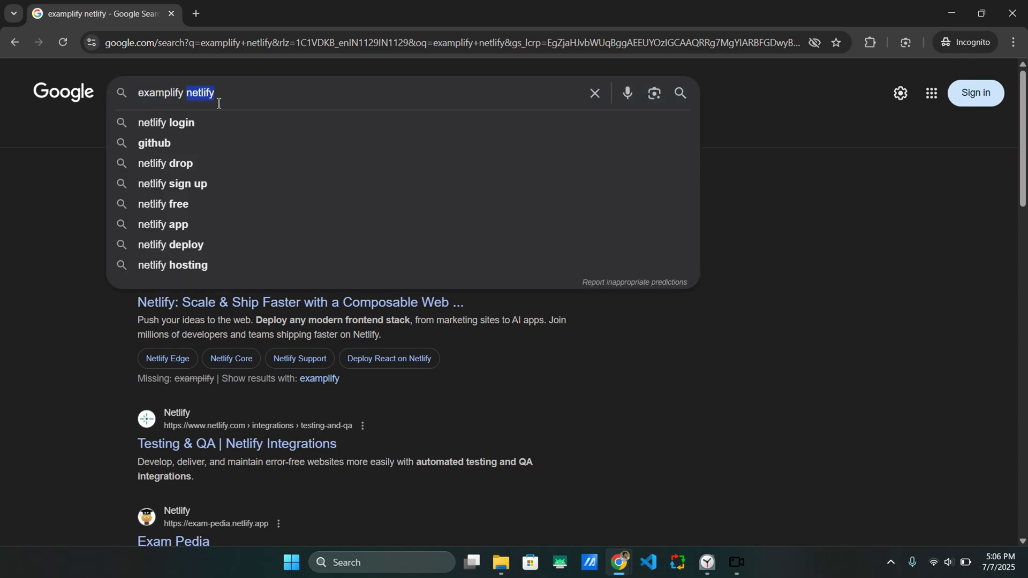
left_click(88, 267)
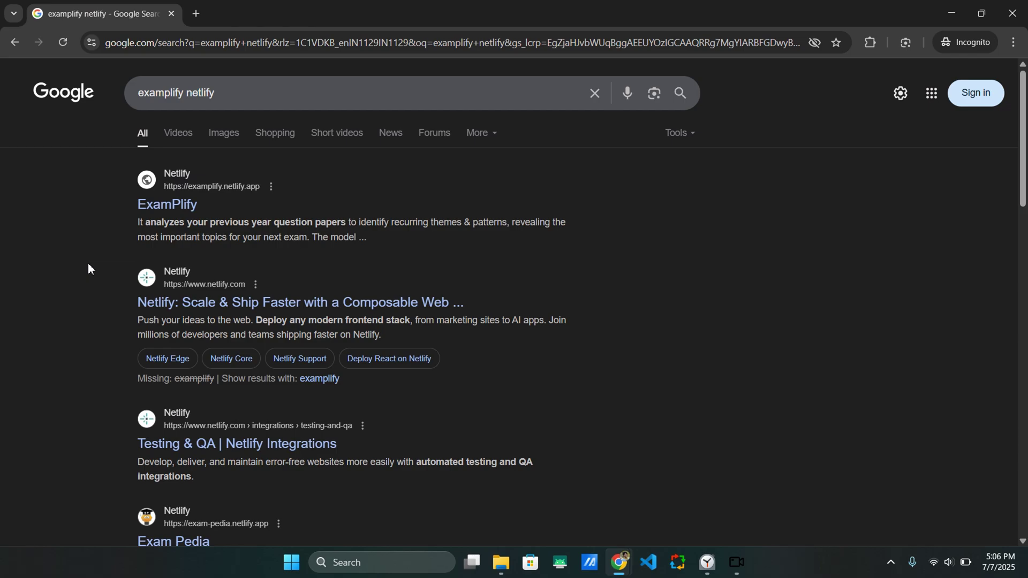
left_click(181, 204)
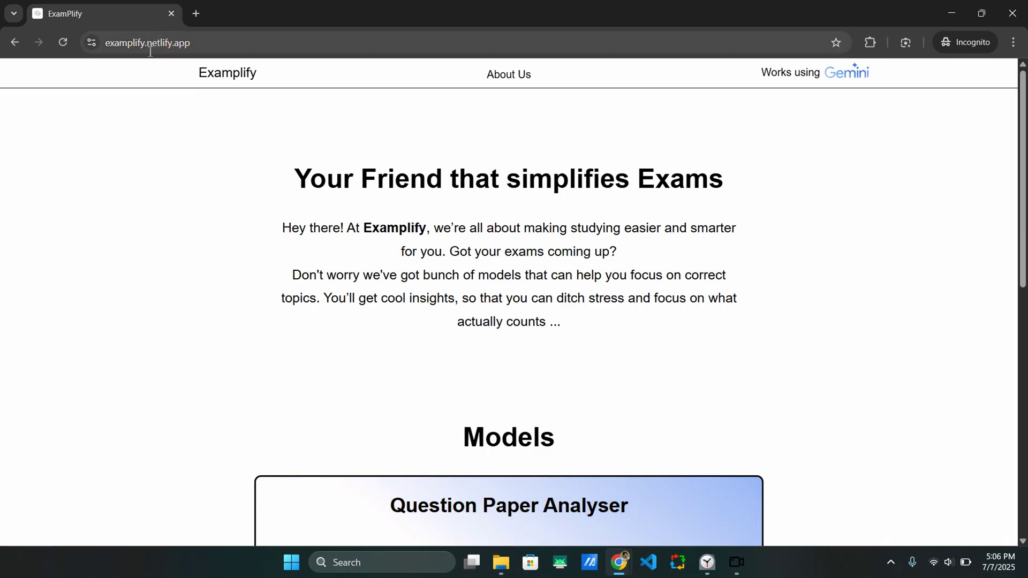
key("alt+Left")
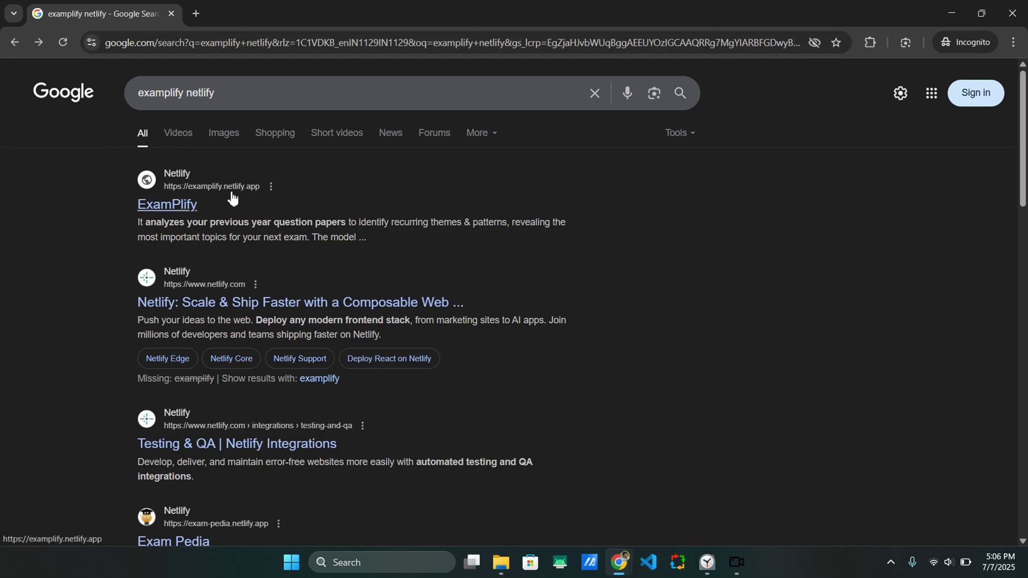
double_click(200, 93)
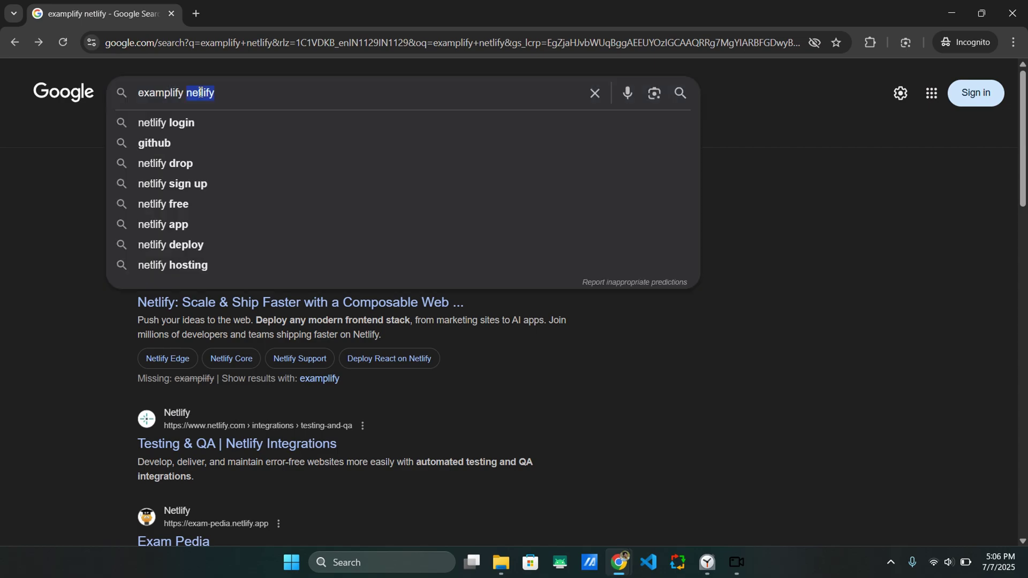
left_click(59, 274)
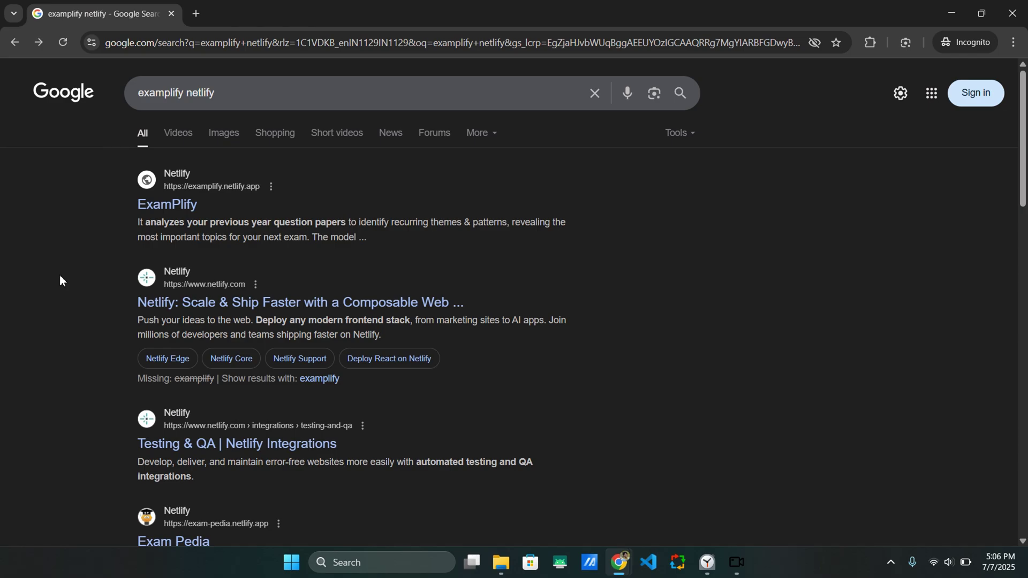
double_click(208, 94)
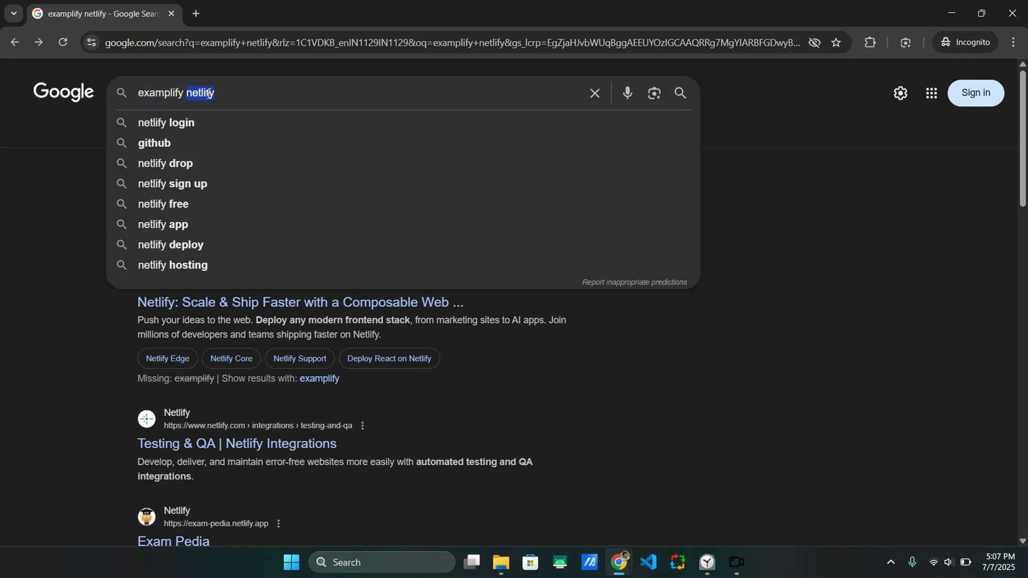
key("BackSpace")
key("Return")
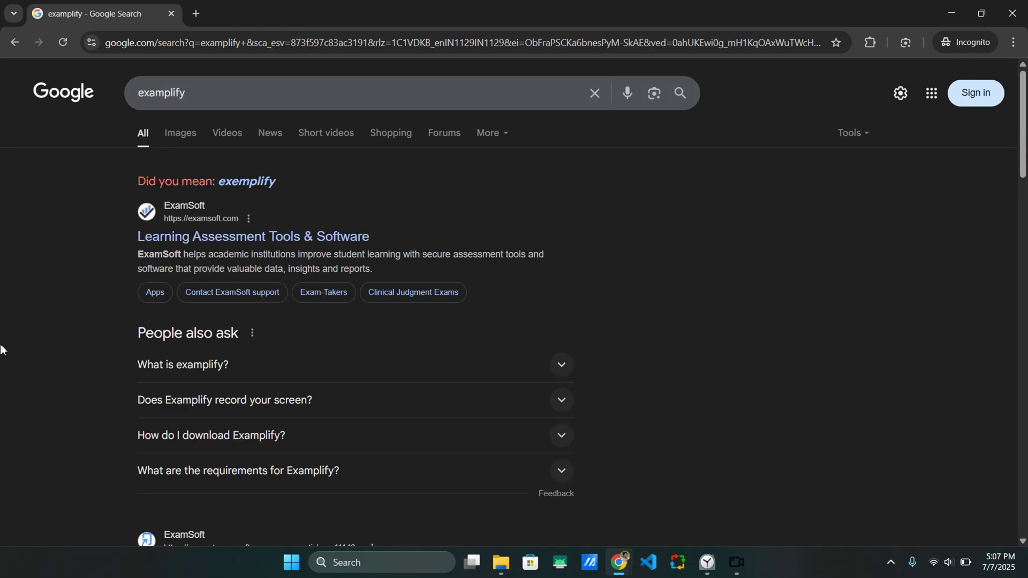
key("alt+Left")
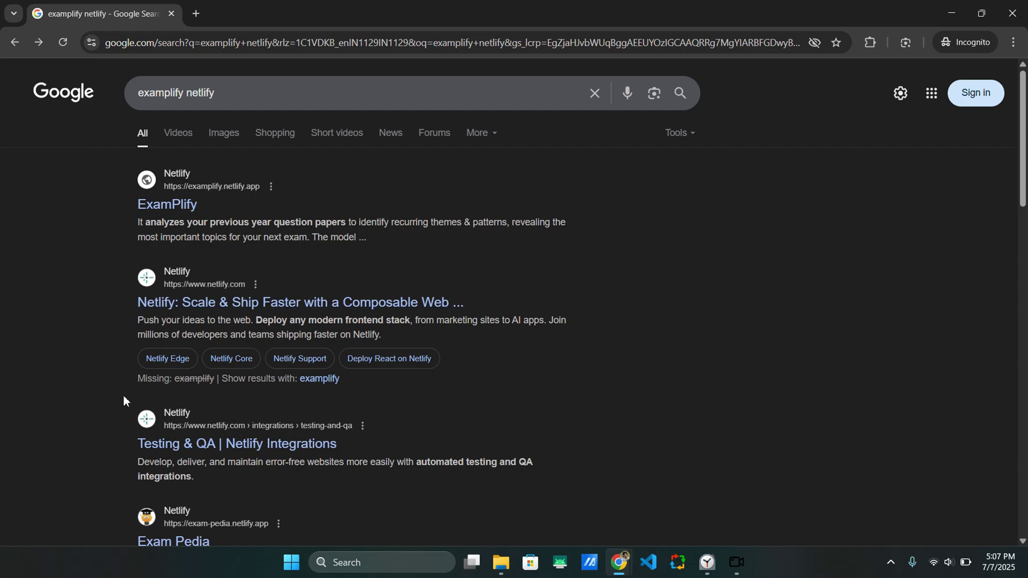
scroll(118, 396, "down", 3)
scroll(119, 395, "up", 3)
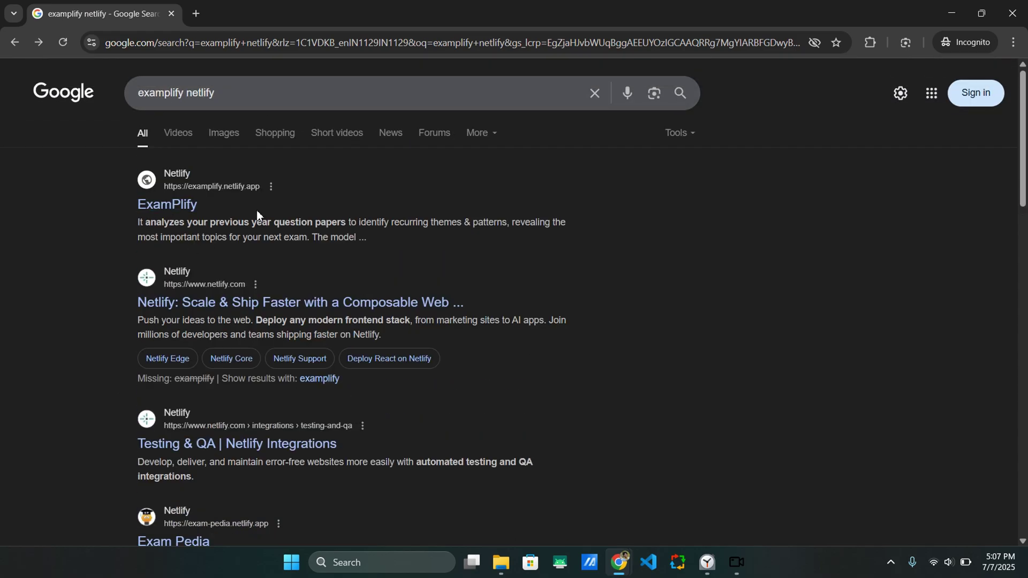